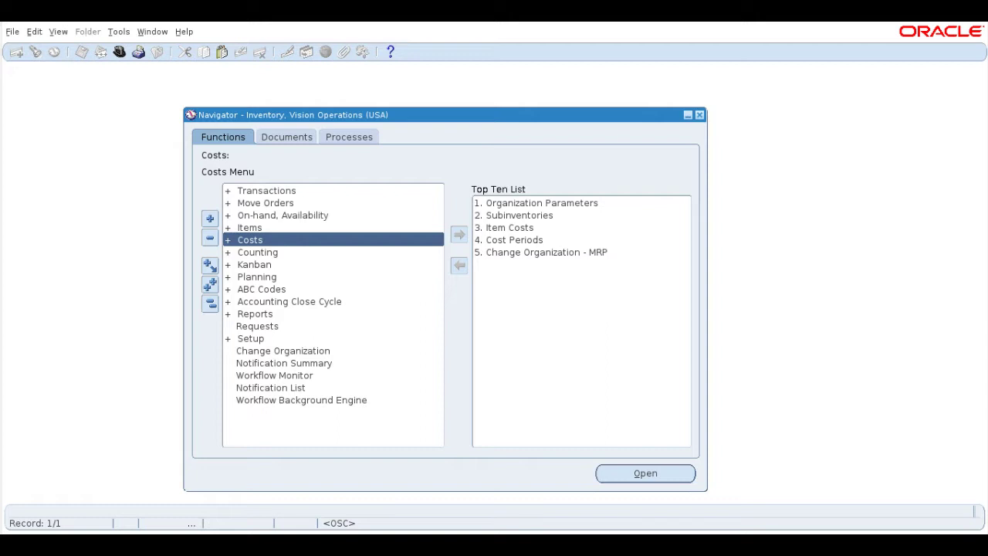
# - Add Miscellaneous Transaction from the Transactions functions to the Top Ten List and open its form
pyautogui.press('Home')
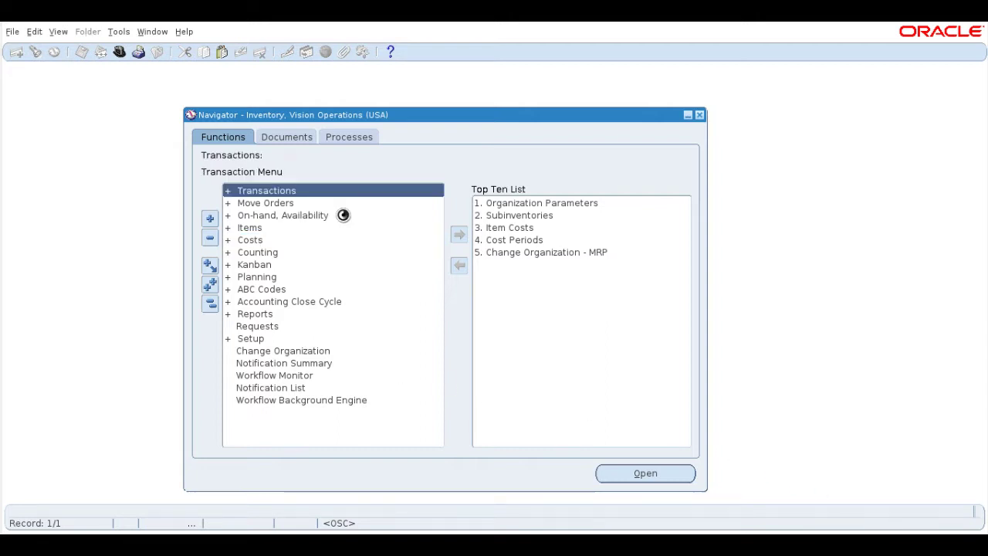
pyautogui.press('Return')
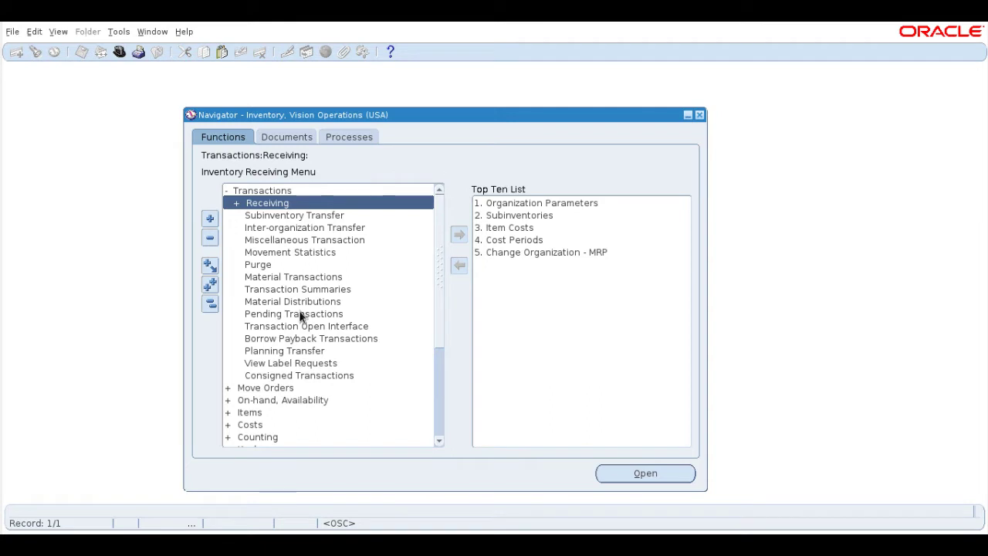
pyautogui.click(289, 240)
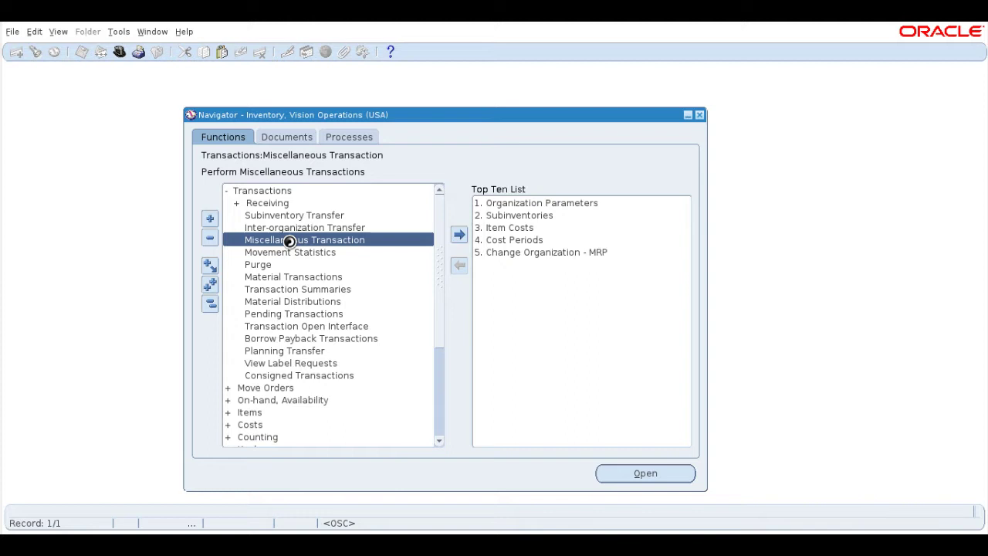
pyautogui.click(459, 236)
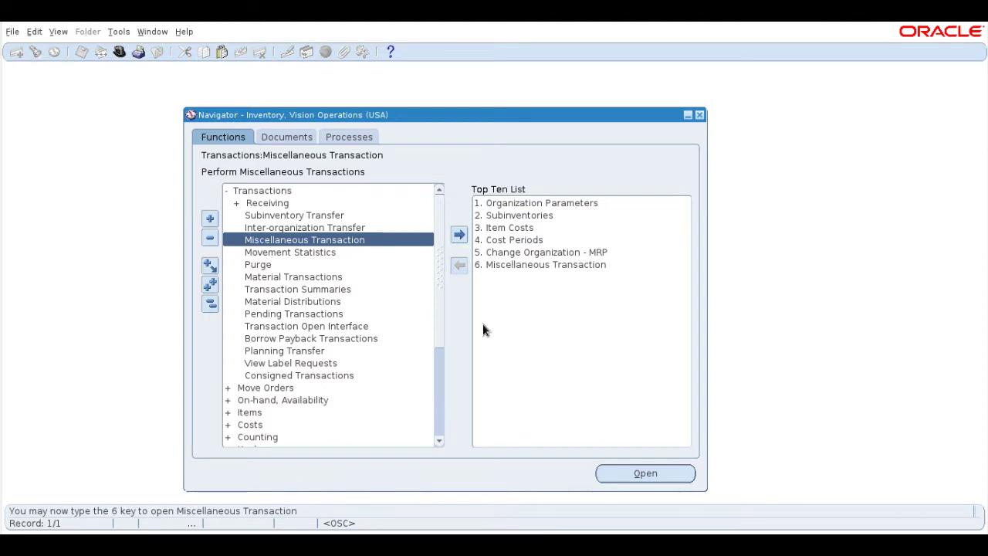
pyautogui.doubleClick(520, 269)
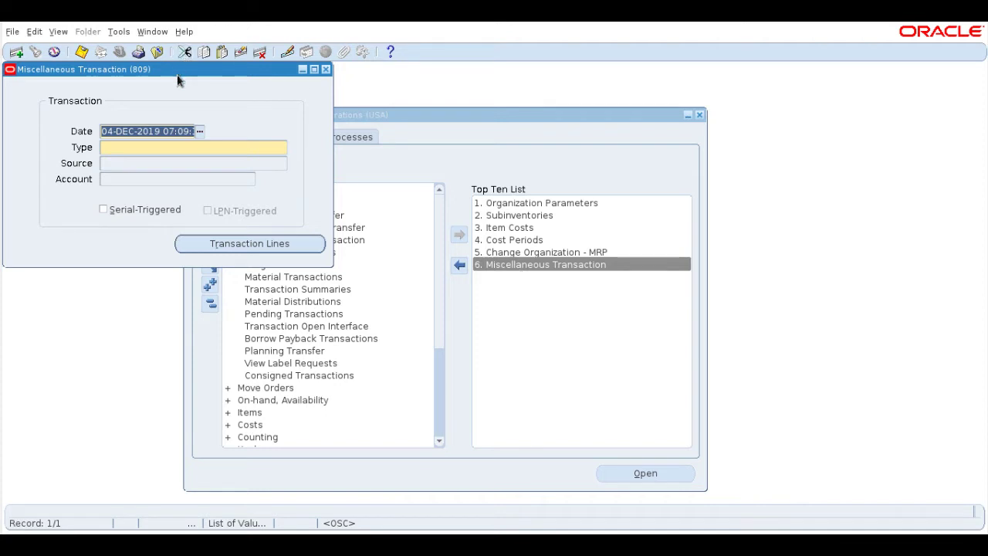
pyautogui.moveTo(184, 71); pyautogui.dragTo(246, 164)
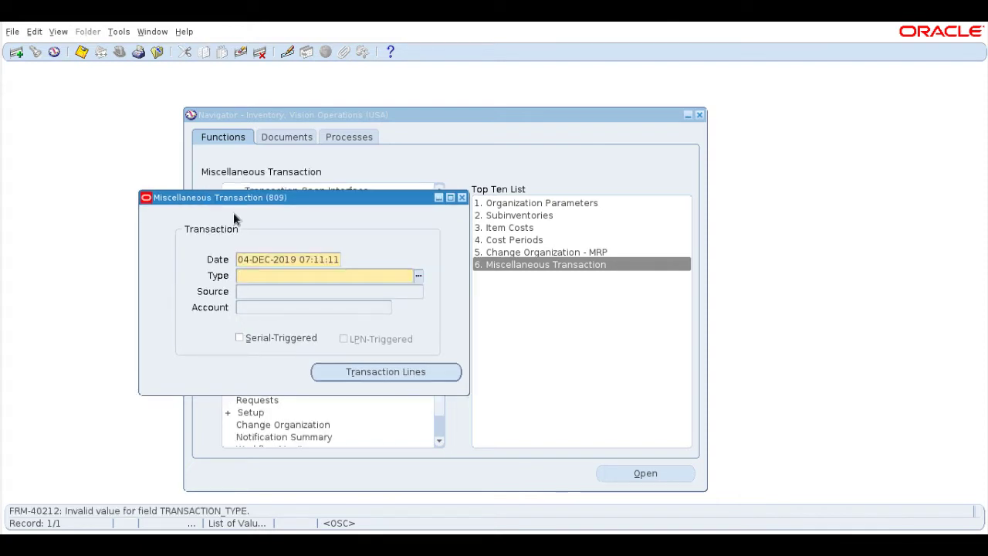
# - Look up transaction types starting with "mi" and set the transaction type to Miscellaneous receipt
pyautogui.click(419, 278)
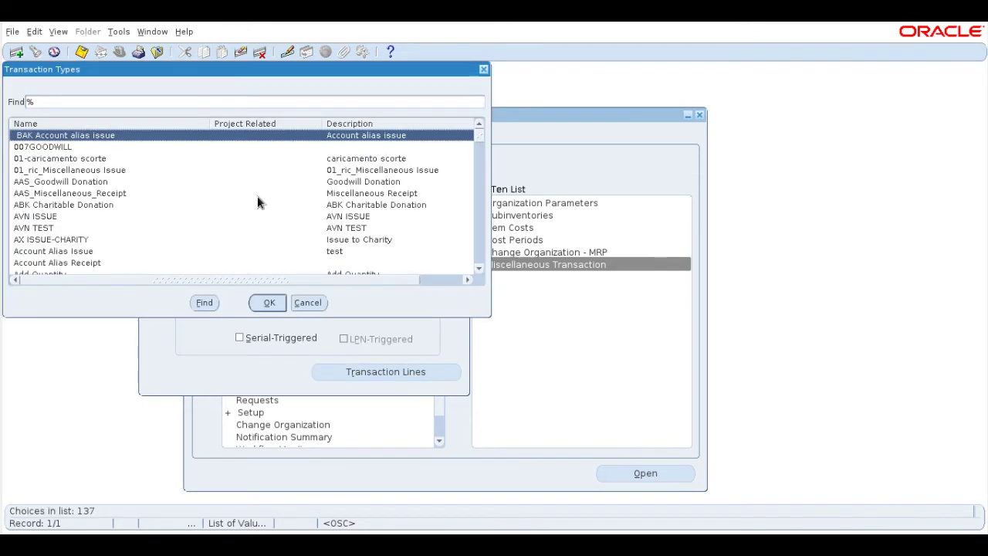
pyautogui.moveTo(477, 146); pyautogui.dragTo(478, 189)
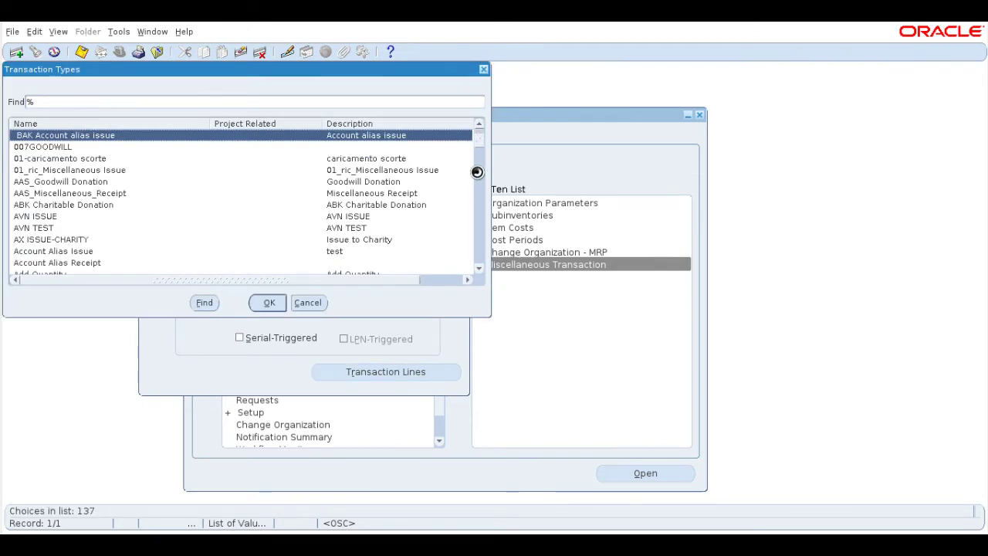
pyautogui.write('m')
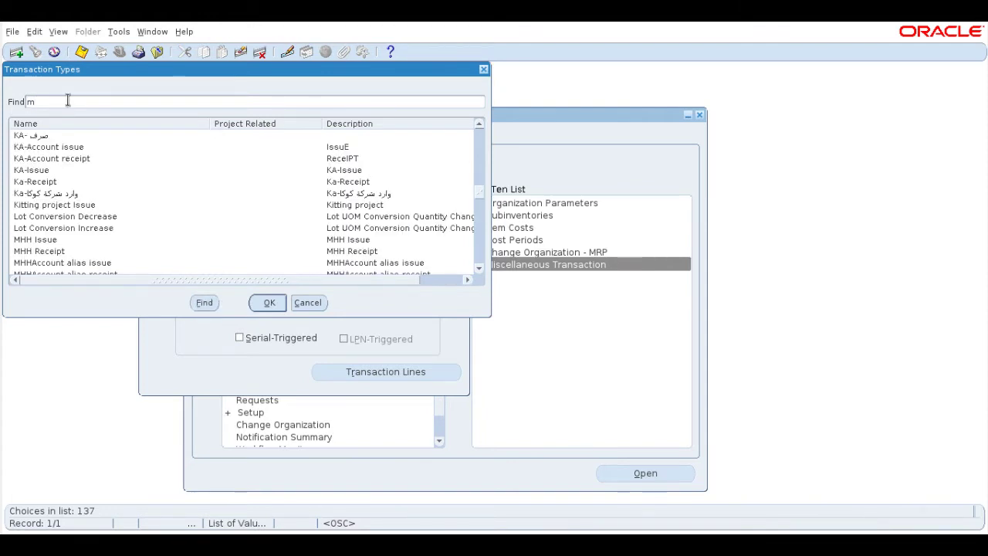
pyautogui.write('i')
pyautogui.press('Return')
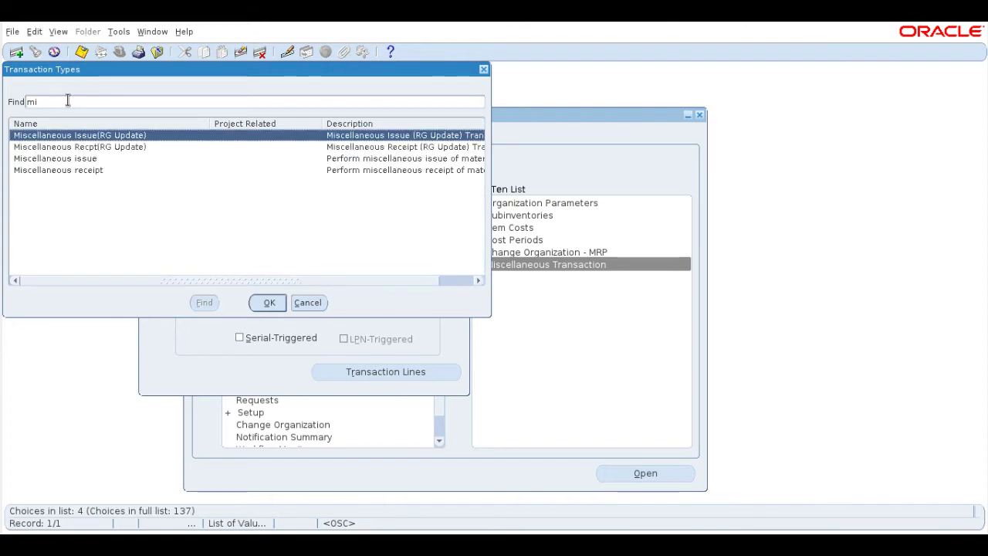
pyautogui.click(67, 143)
pyautogui.click(66, 167)
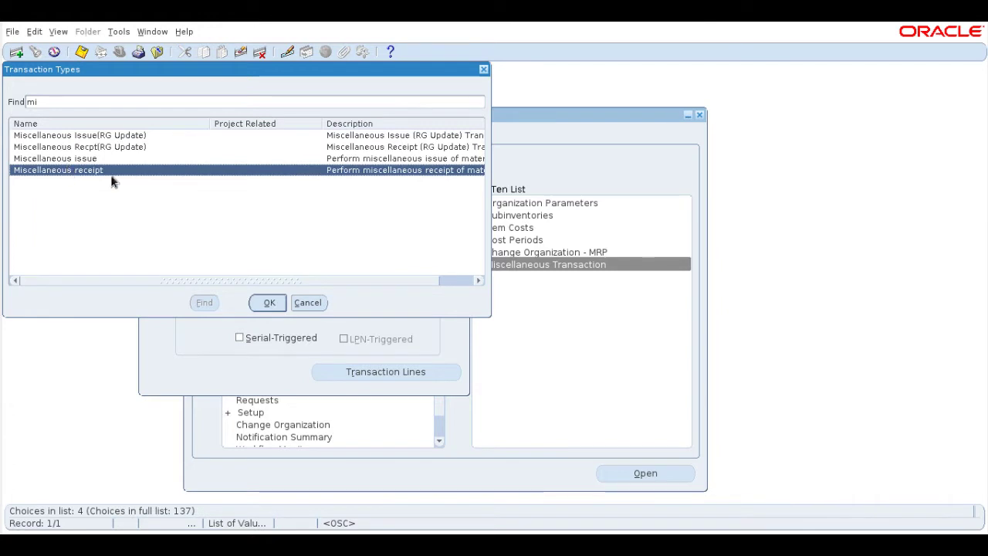
pyautogui.click(267, 303)
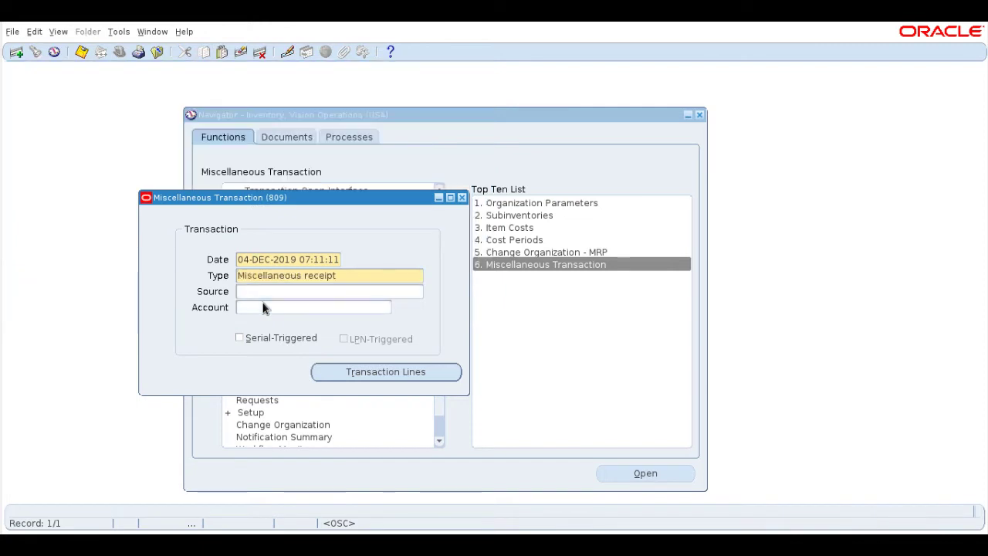
# - Enter "Adding quantities to SI" as the transaction source and fill in the general ledger account
pyautogui.press('Tab')
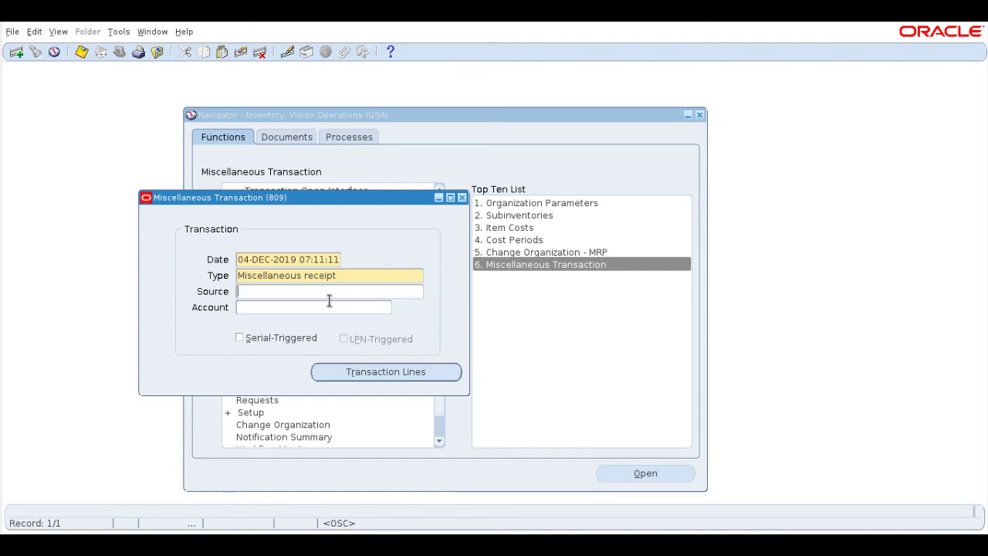
pyautogui.write('Adding quantities to Sl')
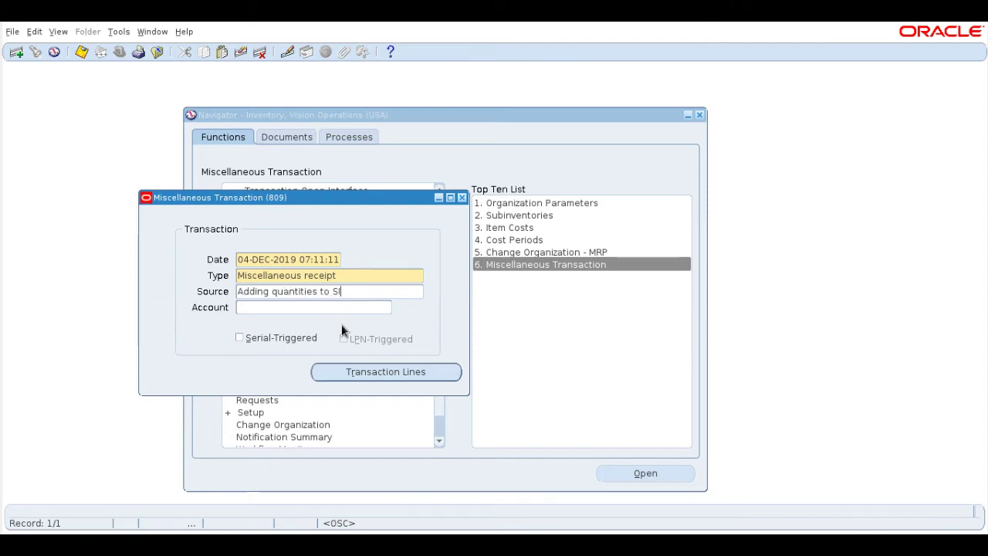
pyautogui.click(313, 308)
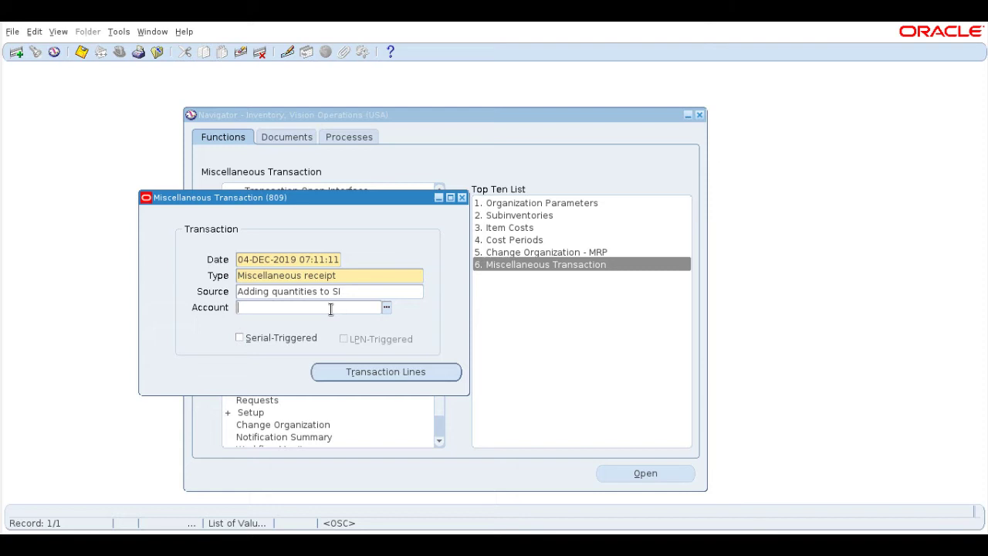
pyautogui.write('01-000-2215-0000-000')
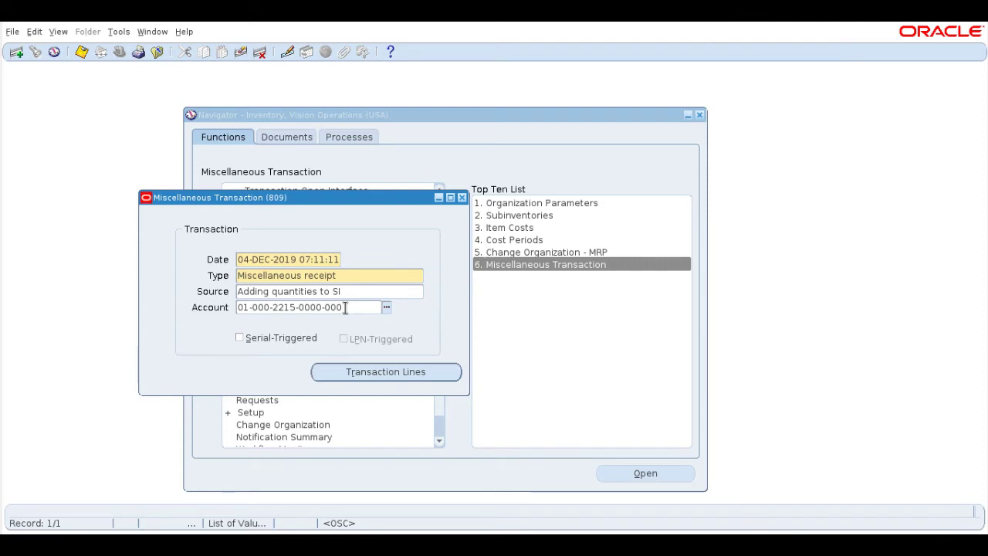
# - Open the transaction lines and choose item RSR-product1 for the first line by looking up "RSR-"
pyautogui.click(351, 374)
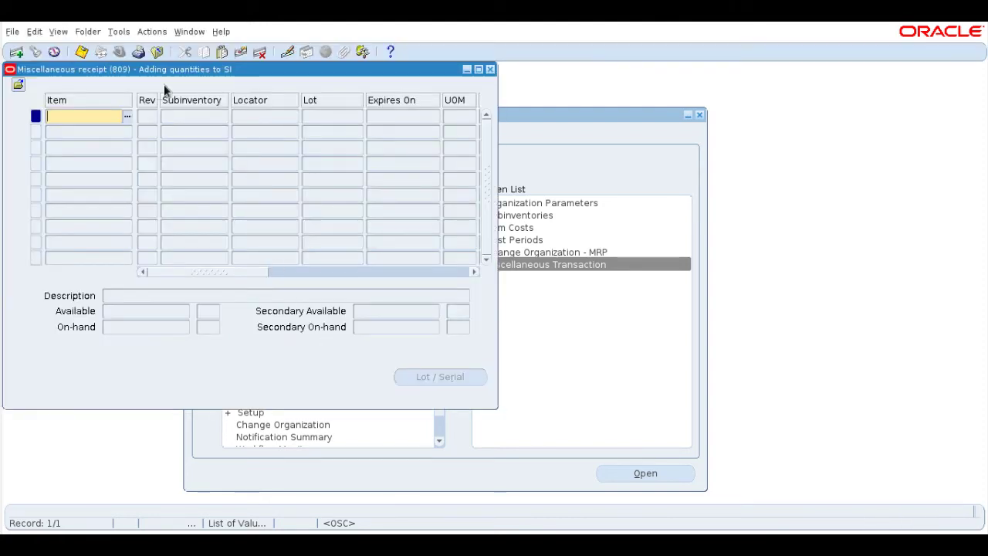
pyautogui.moveTo(100, 69); pyautogui.dragTo(245, 116)
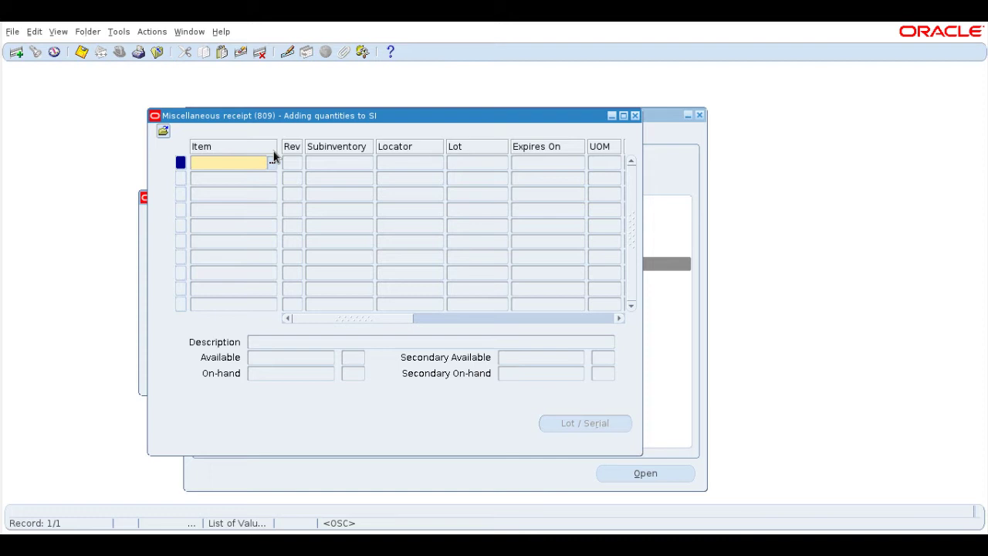
pyautogui.write('RSR-')
pyautogui.hotkey('ctrl', 'l')
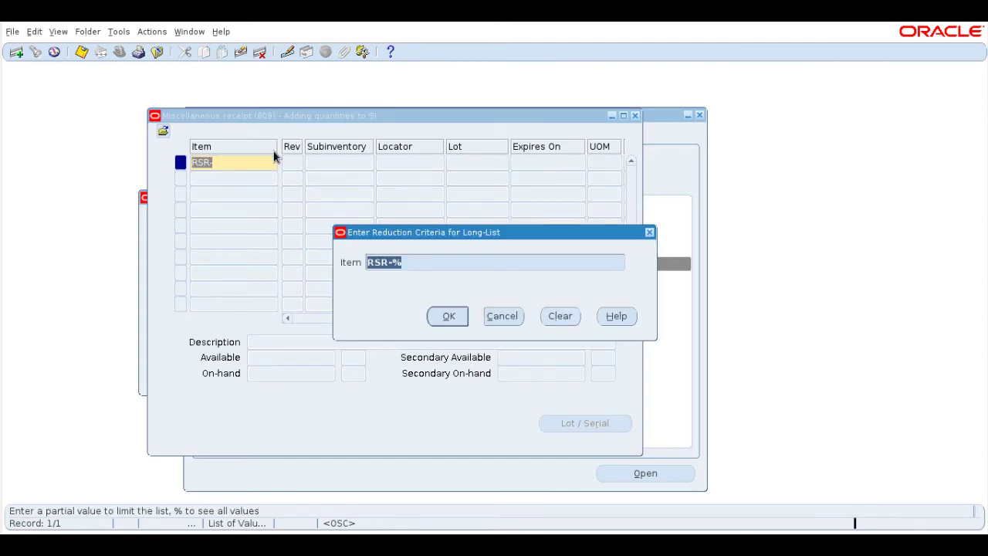
pyautogui.click(448, 317)
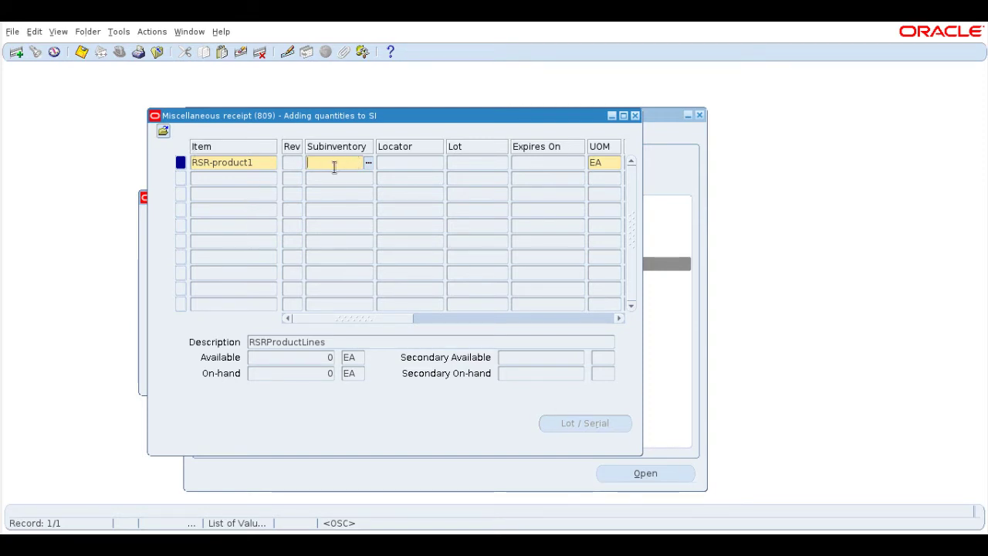
# - Set the subinventory of the RSR-product1 line to RSR3_SI1
pyautogui.click(368, 162)
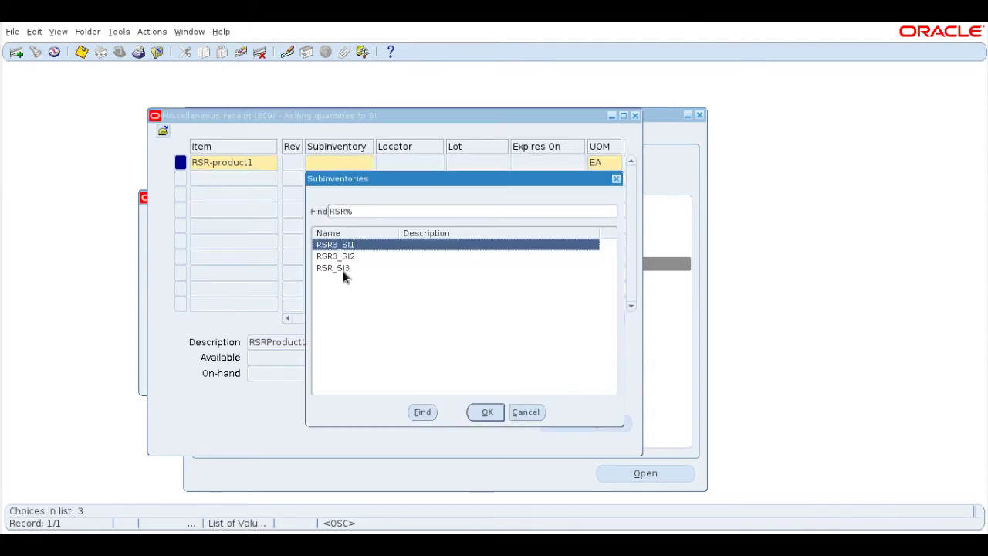
pyautogui.click(342, 256)
pyautogui.click(345, 246)
pyautogui.click(478, 413)
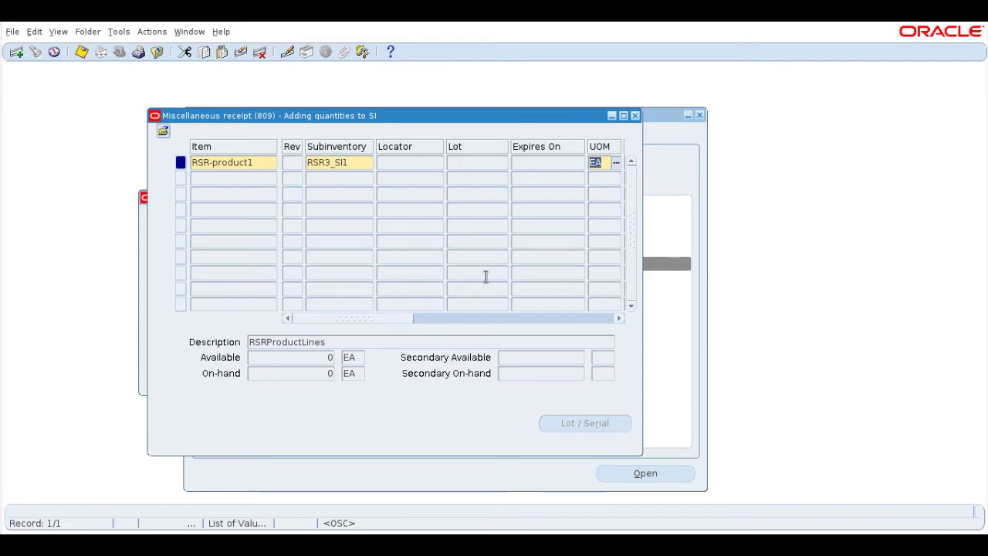
# - Set the quantity of the RSR-product1 line to 100
pyautogui.moveTo(371, 319); pyautogui.dragTo(443, 320)
pyautogui.click(445, 164)
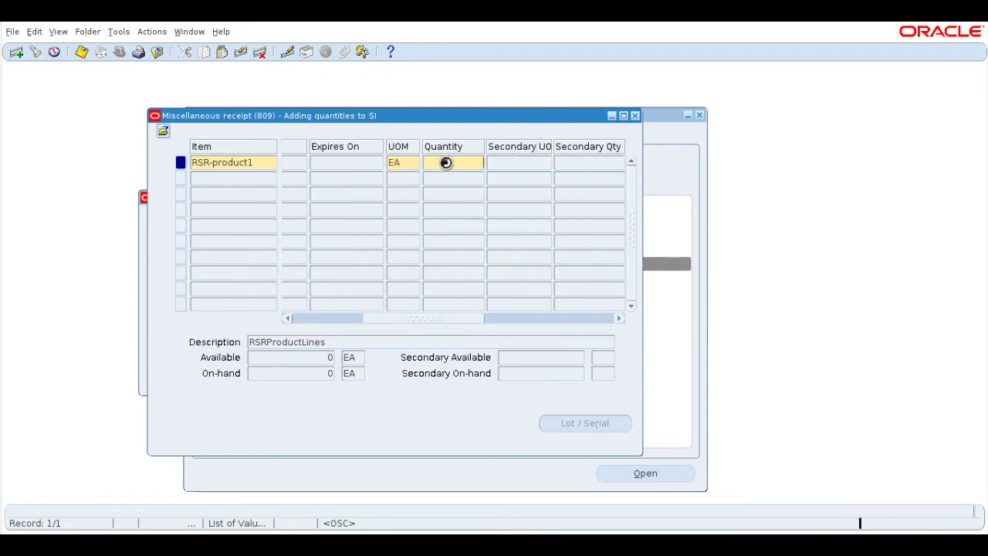
pyautogui.write('100')
# - Search the location list for "Cmalur%" and assign location Cmalur to the RSR-product1 line
pyautogui.moveTo(394, 321); pyautogui.dragTo(553, 322)
pyautogui.doubleClick(428, 161)
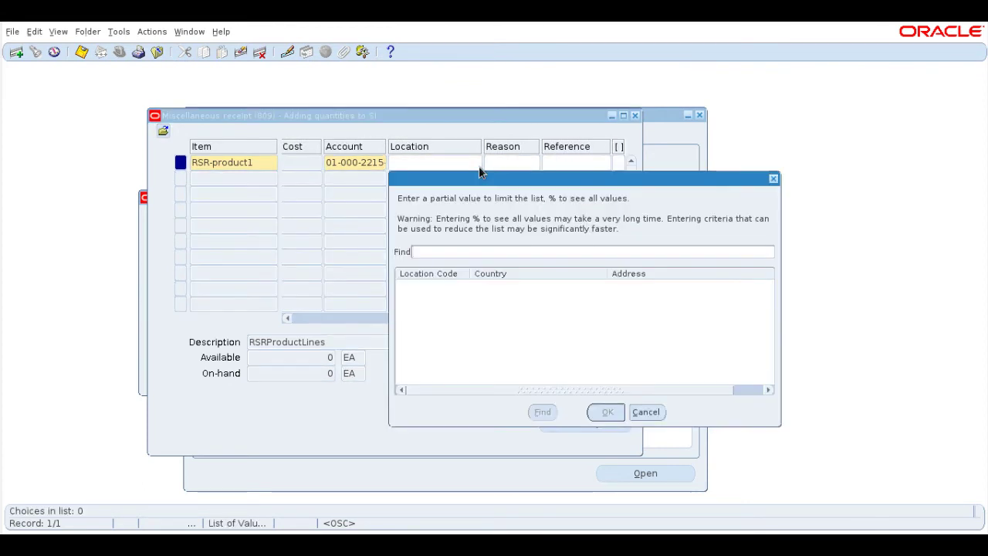
pyautogui.write('CM')
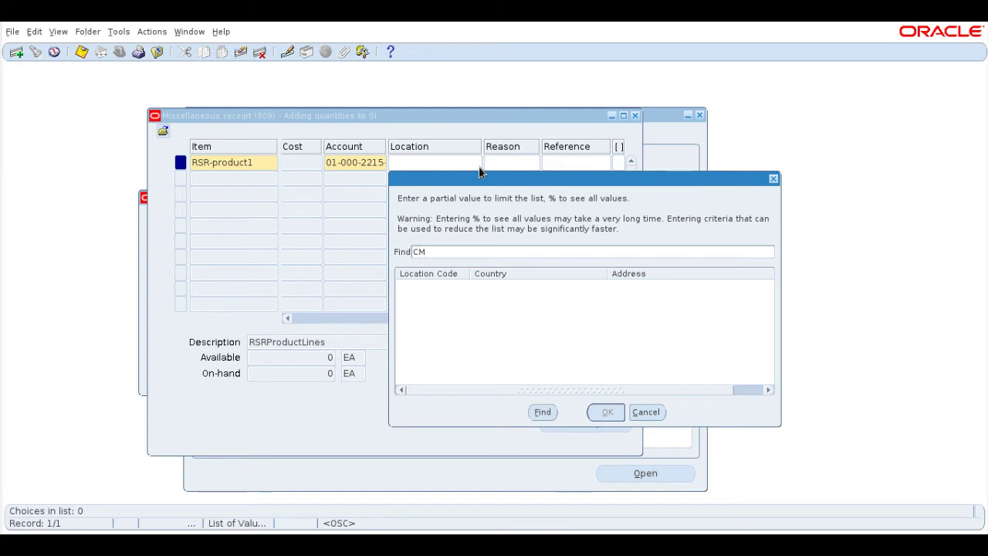
pyautogui.press('BackSpace')
pyautogui.write('ma%')
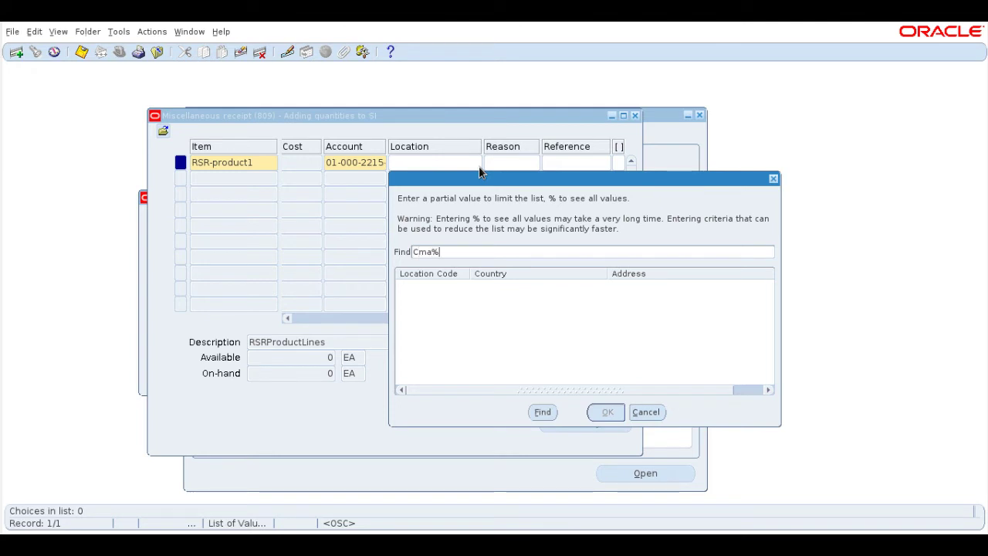
pyautogui.write('lur')
pyautogui.press('Return')
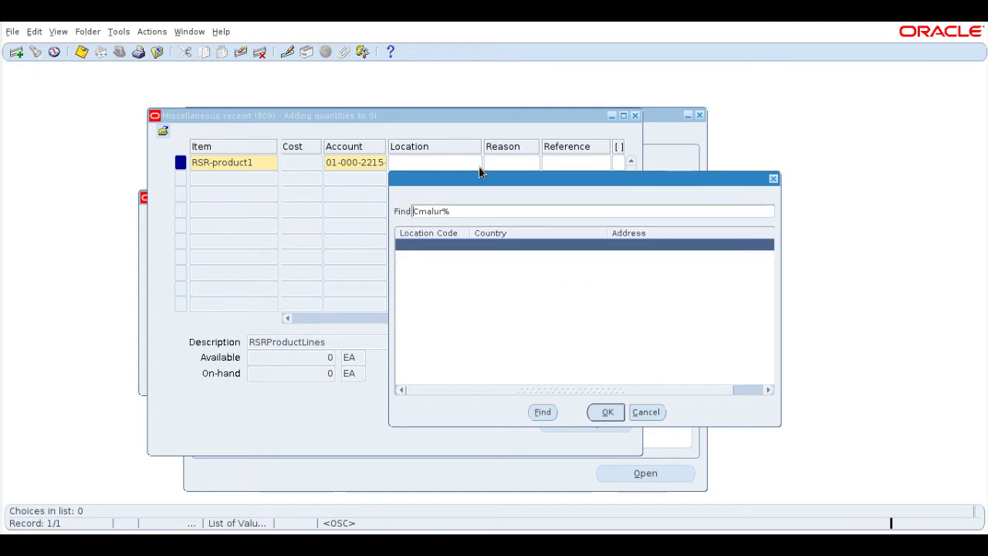
pyautogui.click(607, 412)
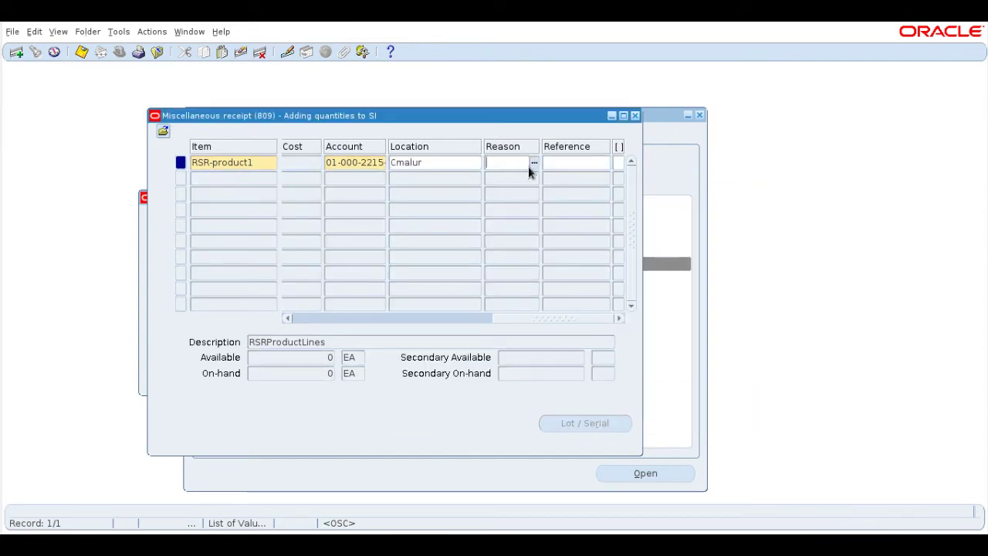
pyautogui.click(531, 164)
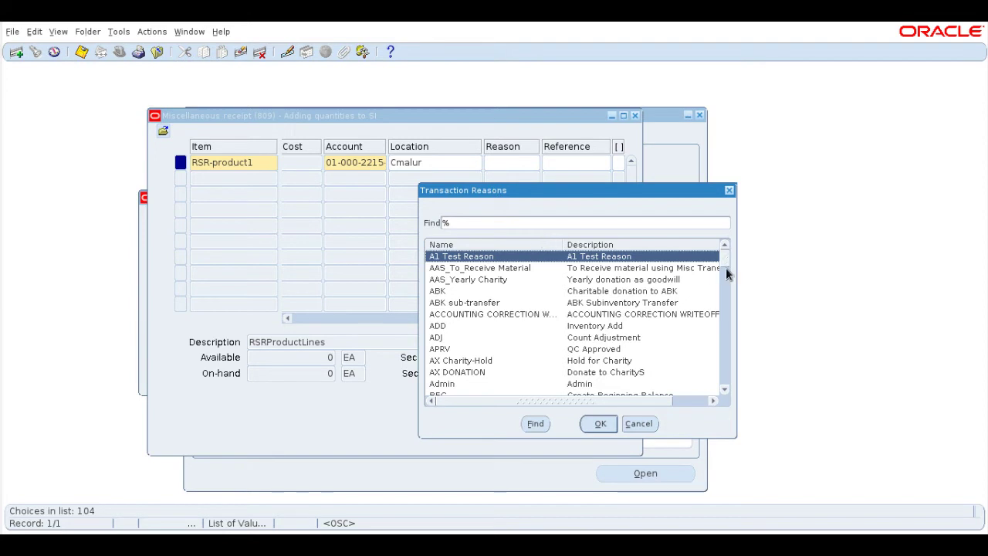
pyautogui.moveTo(726, 268); pyautogui.dragTo(726, 352)
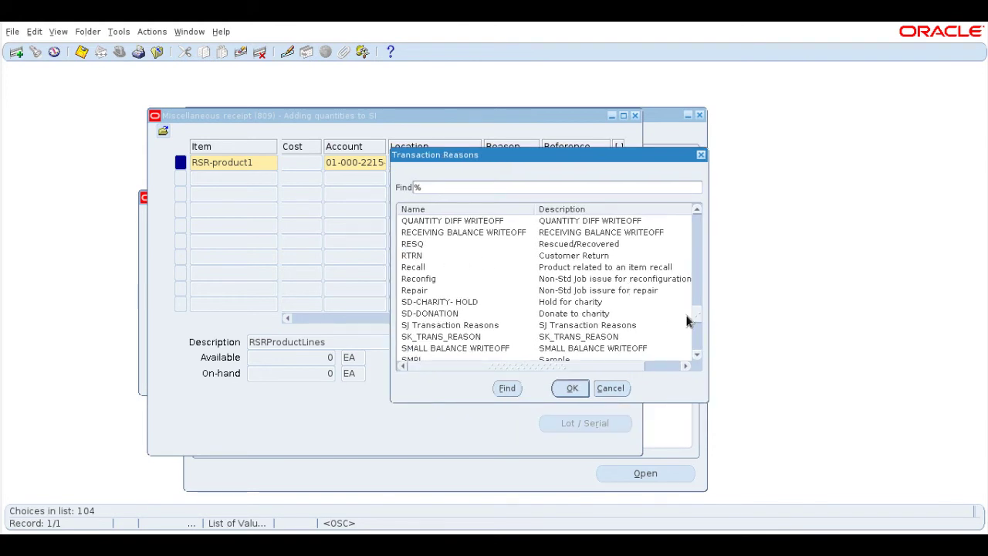
pyautogui.moveTo(689, 321); pyautogui.dragTo(694, 373)
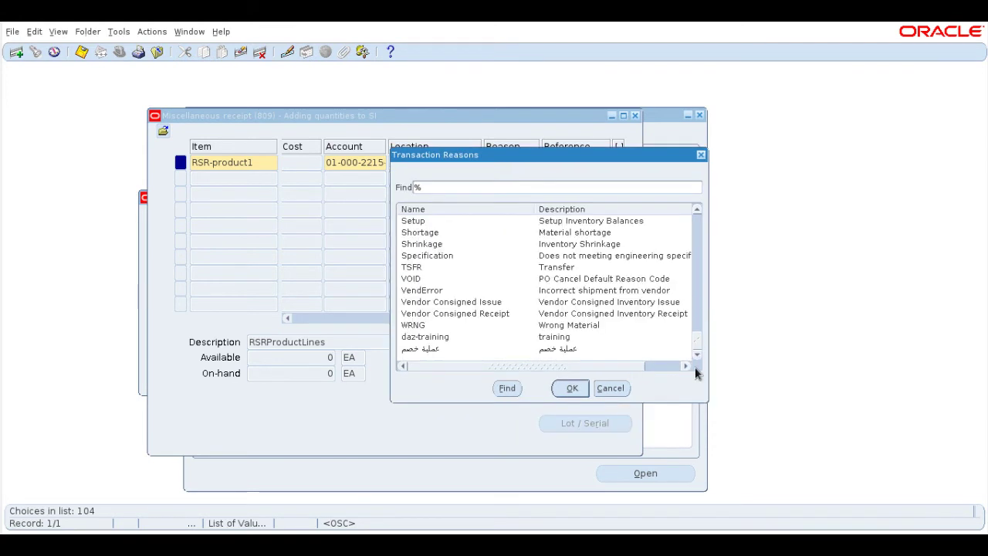
pyautogui.click(605, 389)
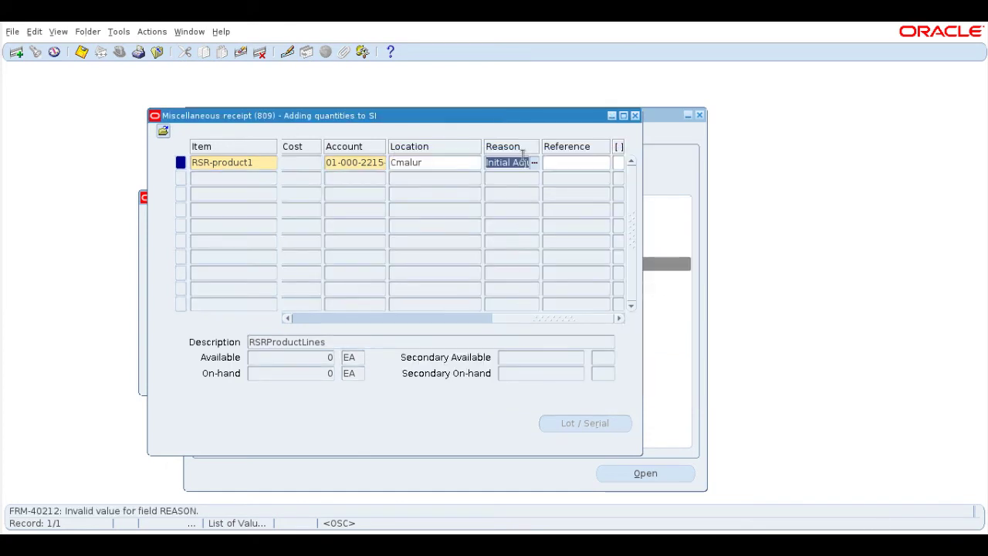
pyautogui.press('BackSpace')
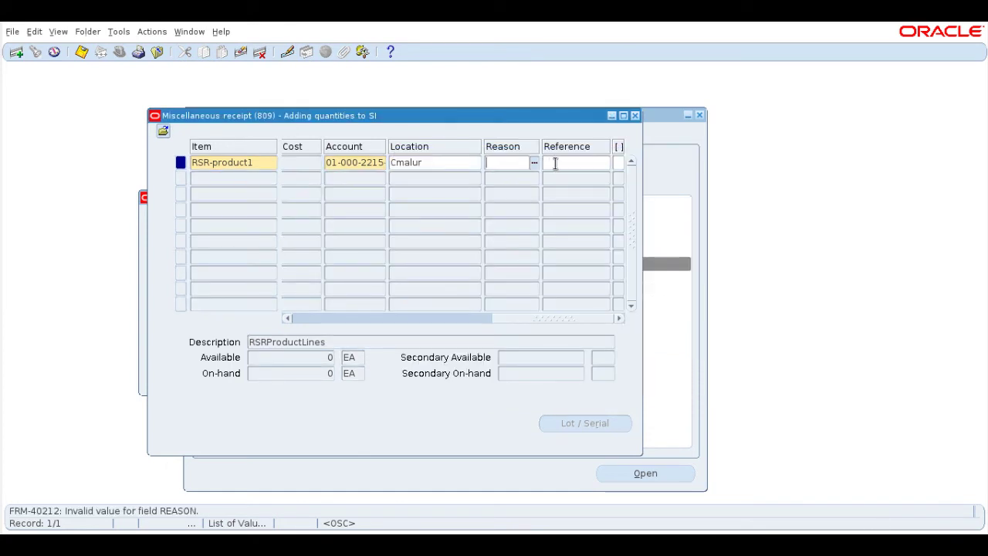
# - Enter the reference "first addition of items in SI" on the first RSR-product1 line and finish that line
pyautogui.click(555, 162)
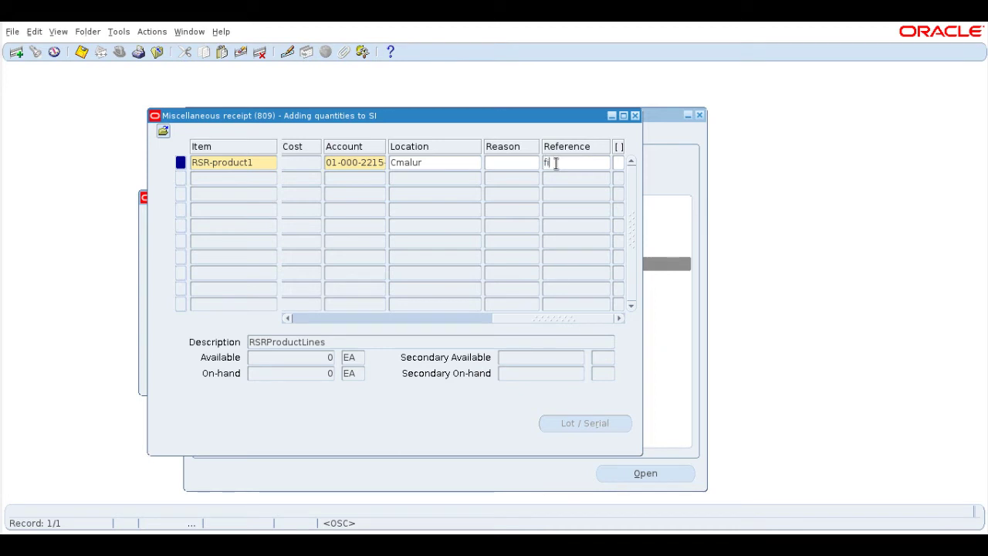
pyautogui.press('BackSpace')
pyautogui.press('BackSpace')
pyautogui.write('dito')
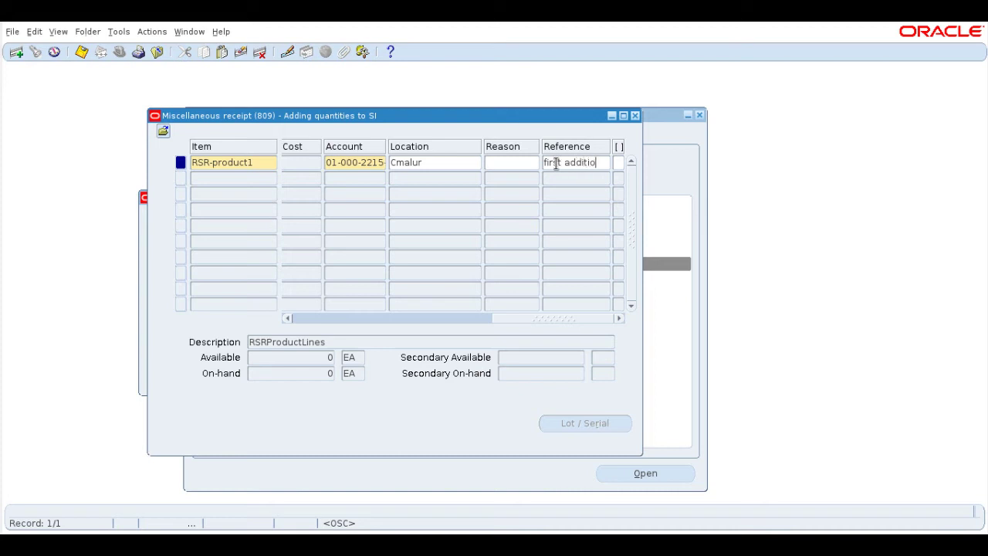
pyautogui.write('n of items in SI')
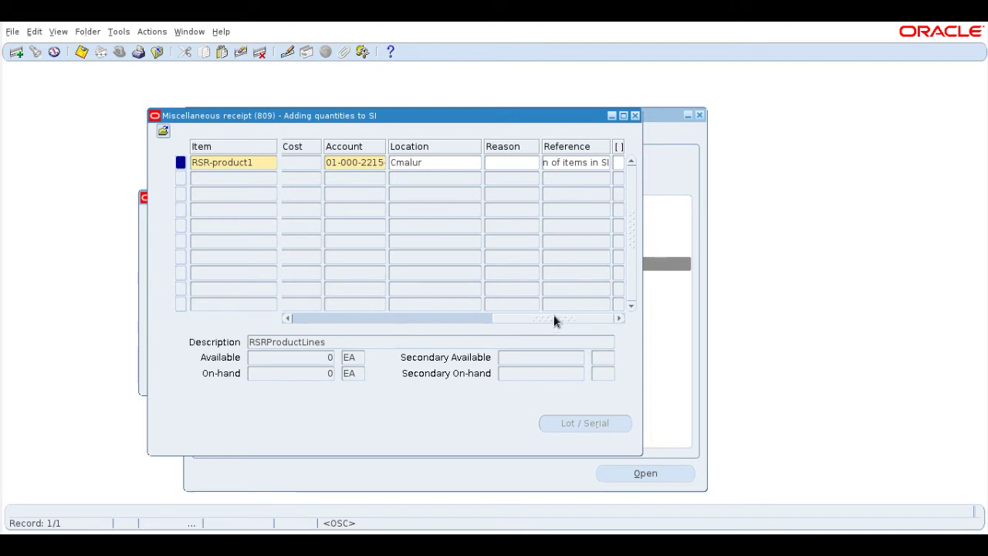
pyautogui.press('Tab')
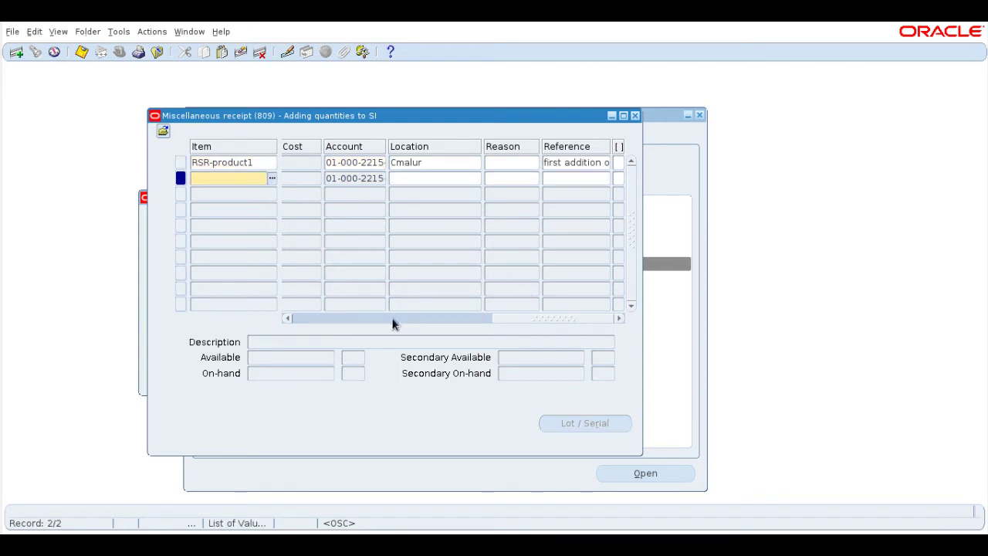
# - Fill the second line's item with RSR-product1 by duplicating the item from the line above
pyautogui.moveTo(541, 317); pyautogui.dragTo(332, 313)
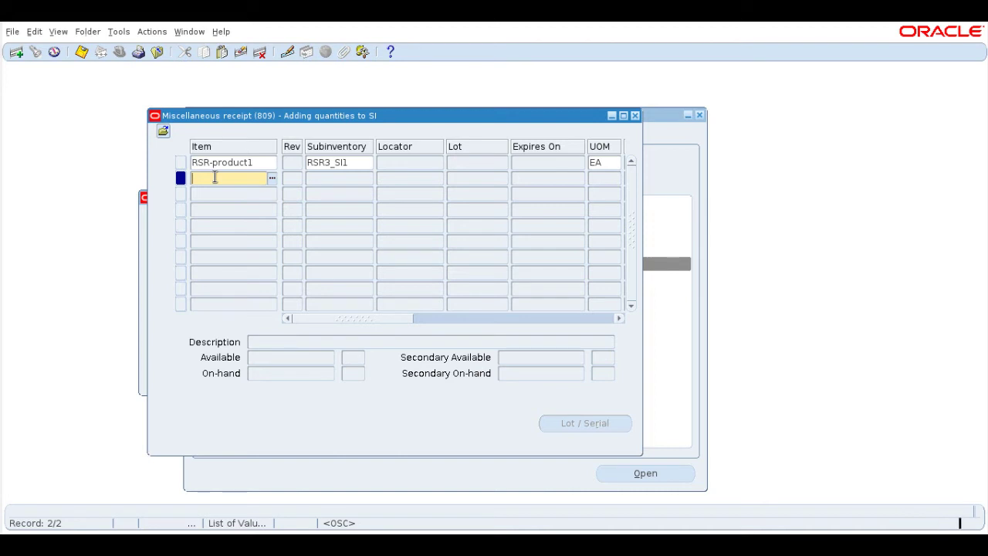
pyautogui.hotkey('shift', 'F5')
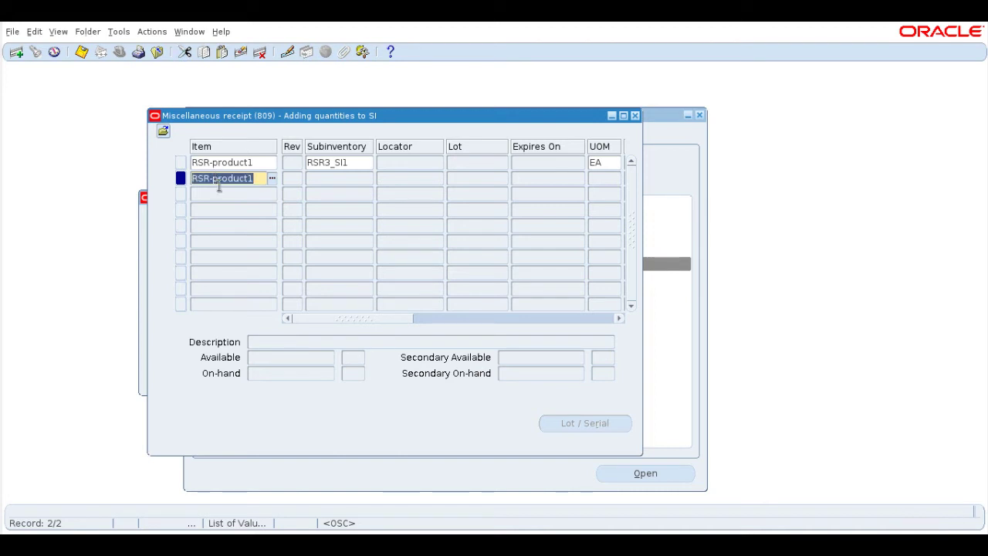
pyautogui.click(234, 179)
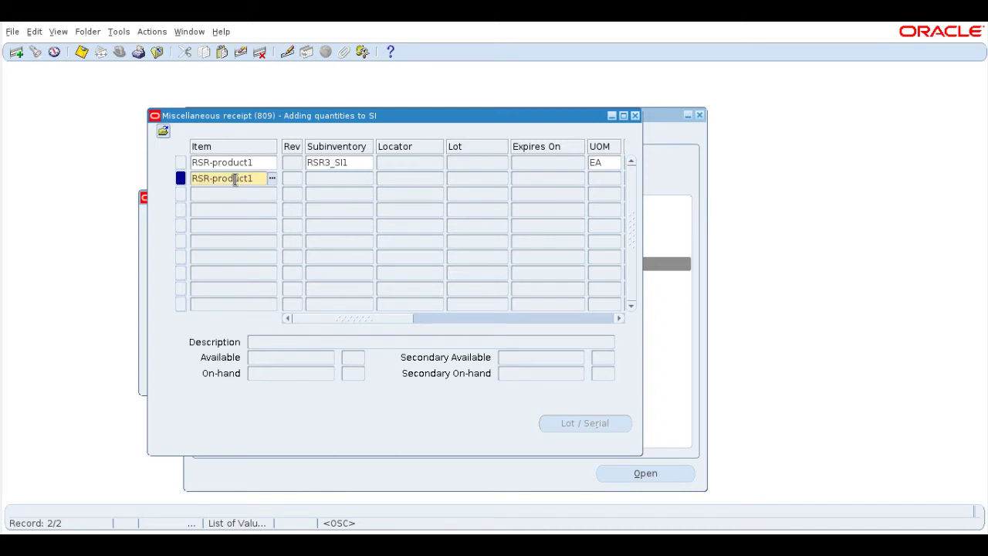
# - Set the second line's subinventory to RSR3_SI2, chosen from the subinventories list
pyautogui.click(317, 176)
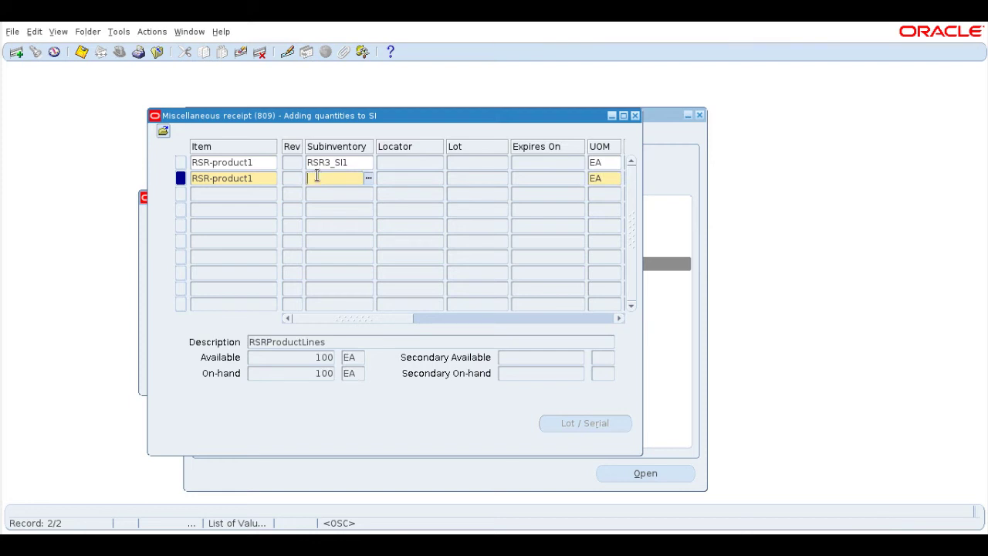
pyautogui.hotkey('shift', 'F5')
pyautogui.click(352, 180)
pyautogui.click(368, 178)
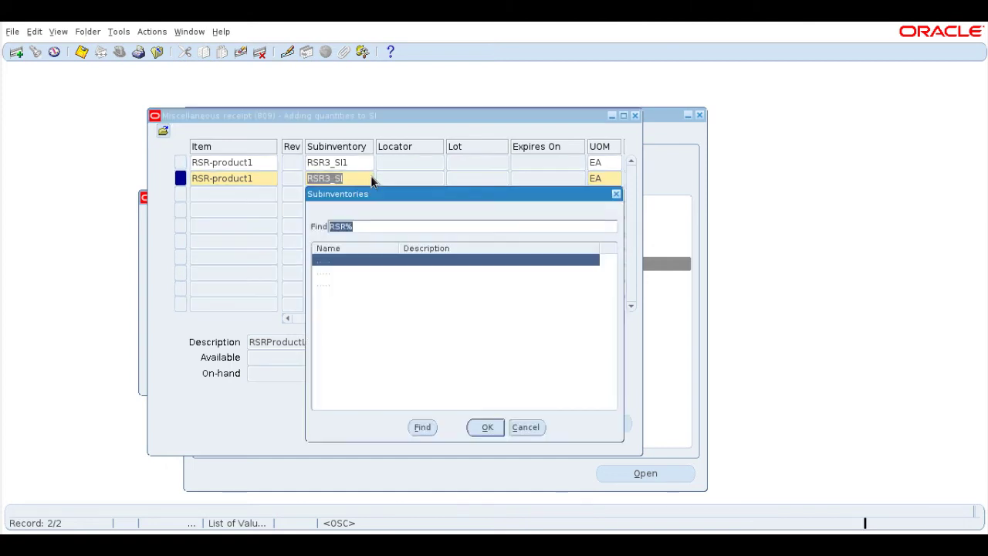
pyautogui.click(344, 272)
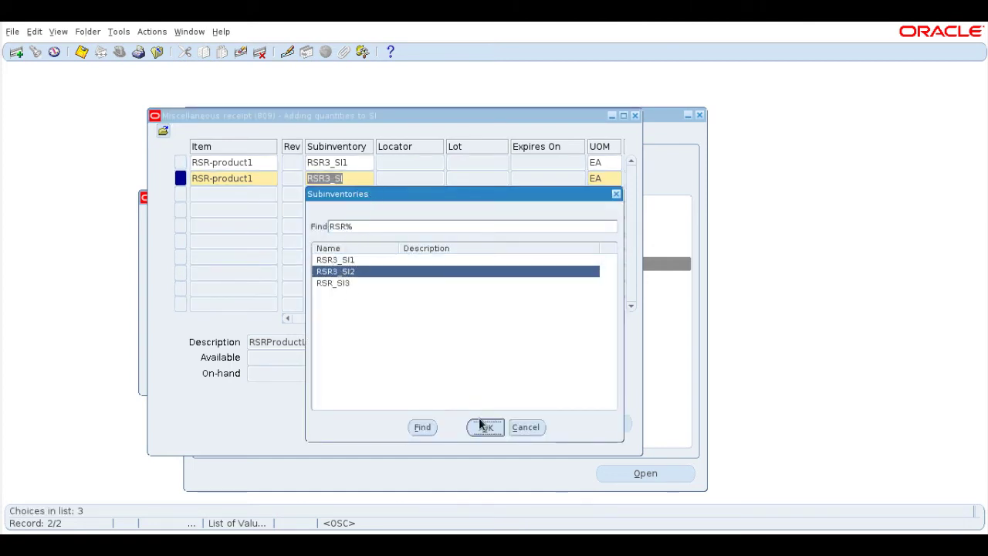
pyautogui.click(487, 427)
pyautogui.press('Tab')
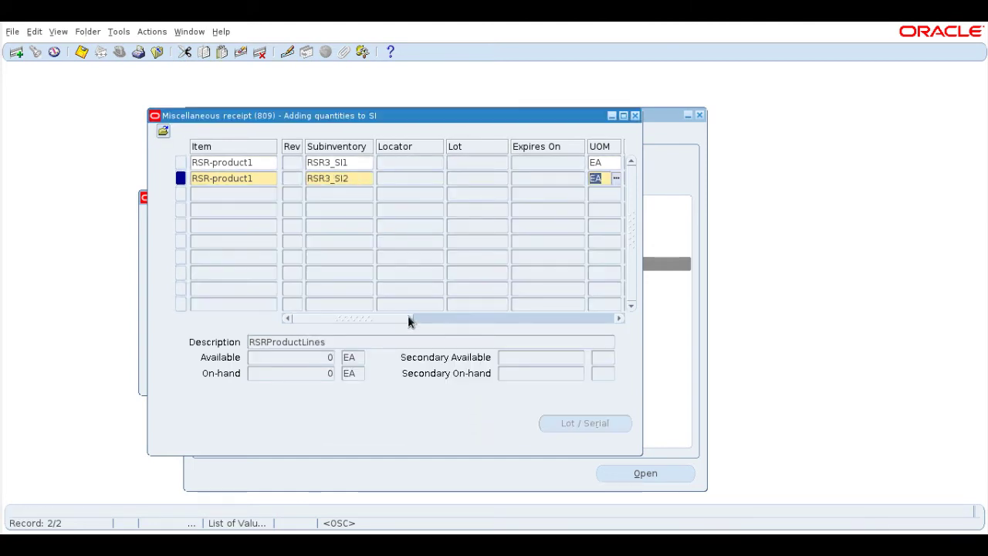
# - Set the second line's quantity to 75 and assign it location Cmalur from the "Cm%" location list
pyautogui.moveTo(388, 318); pyautogui.dragTo(467, 318)
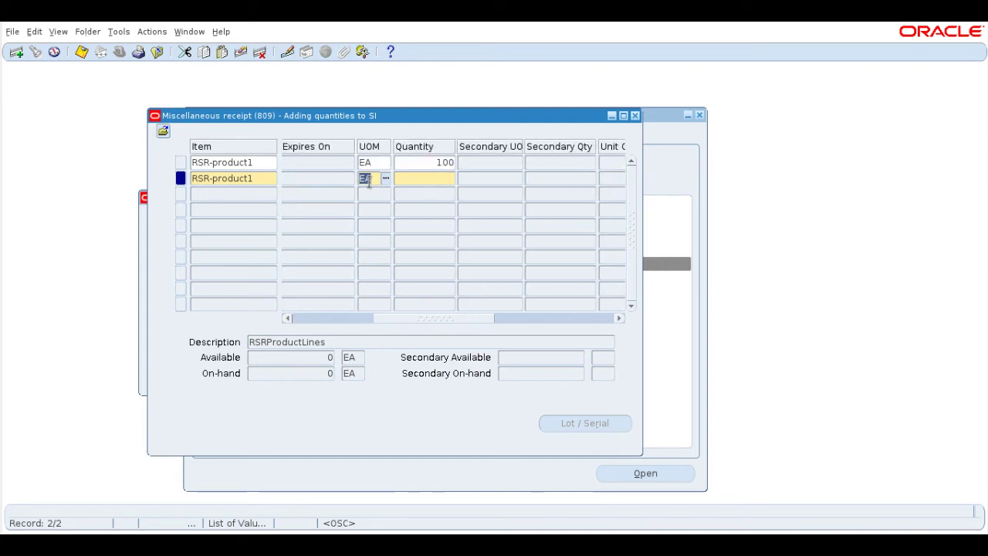
pyautogui.click(418, 179)
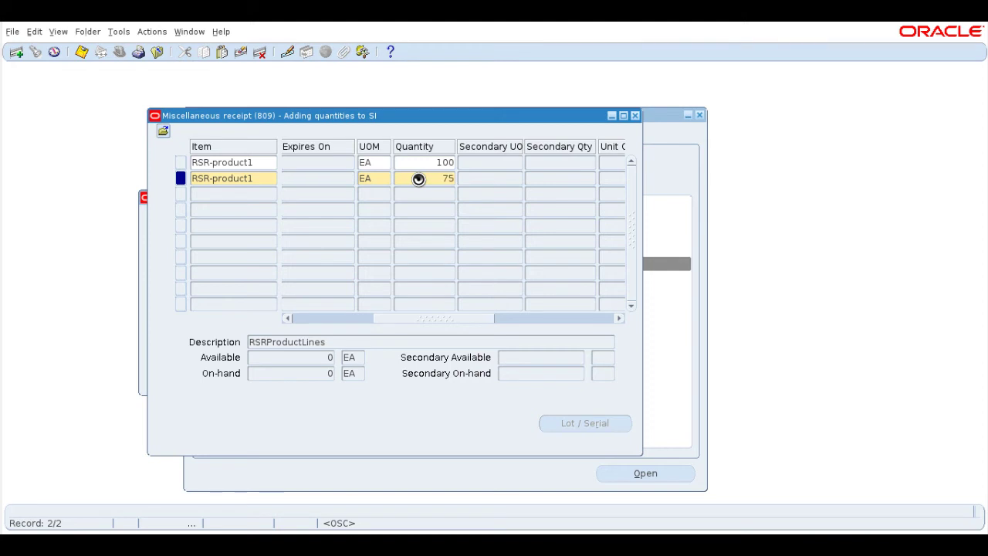
pyautogui.moveTo(384, 317); pyautogui.dragTo(491, 311)
pyautogui.click(446, 177)
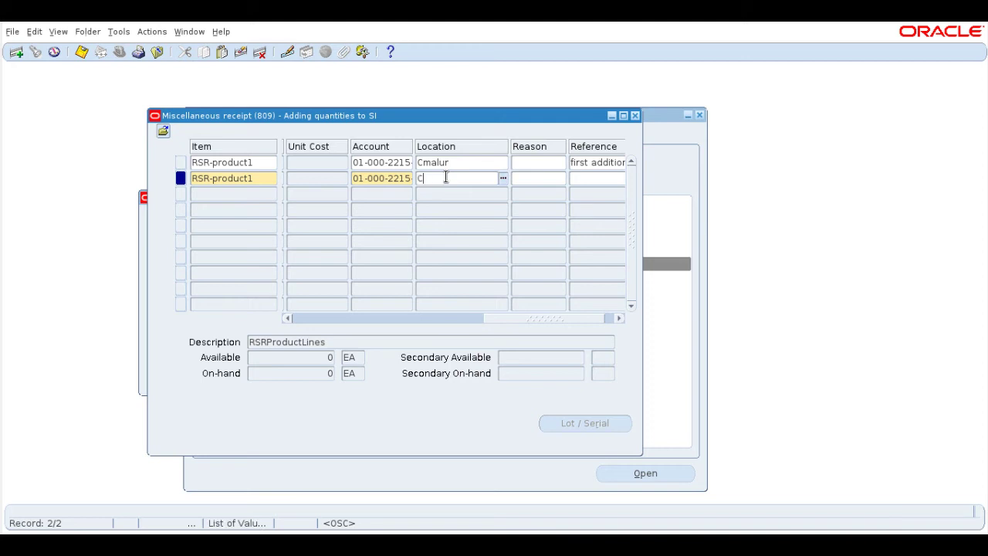
pyautogui.press('Tab')
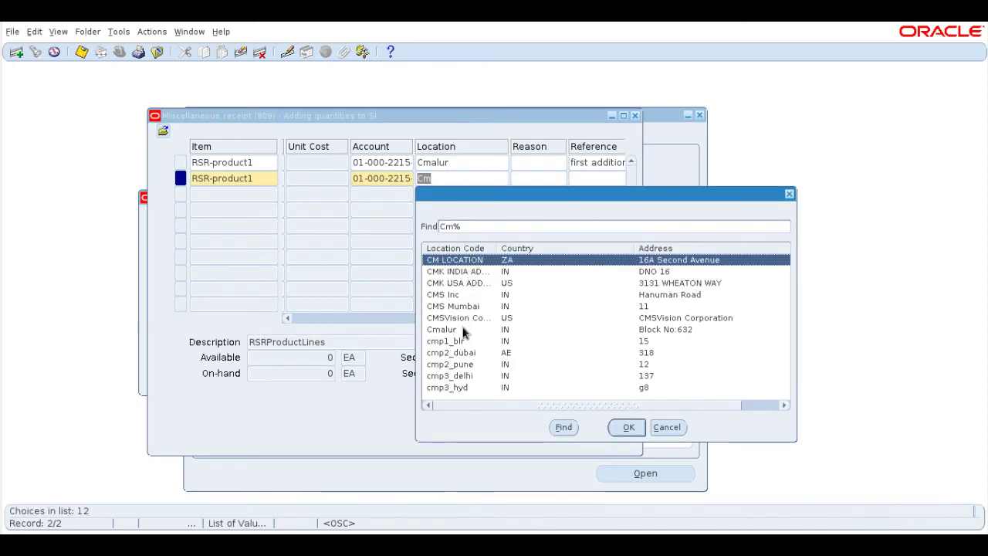
pyautogui.click(463, 330)
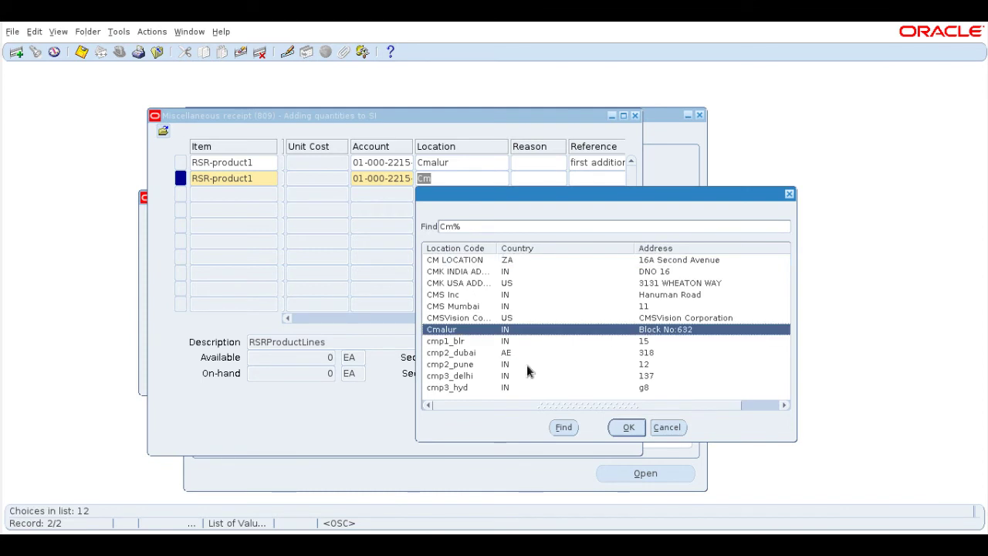
pyautogui.click(627, 427)
pyautogui.press('Tab')
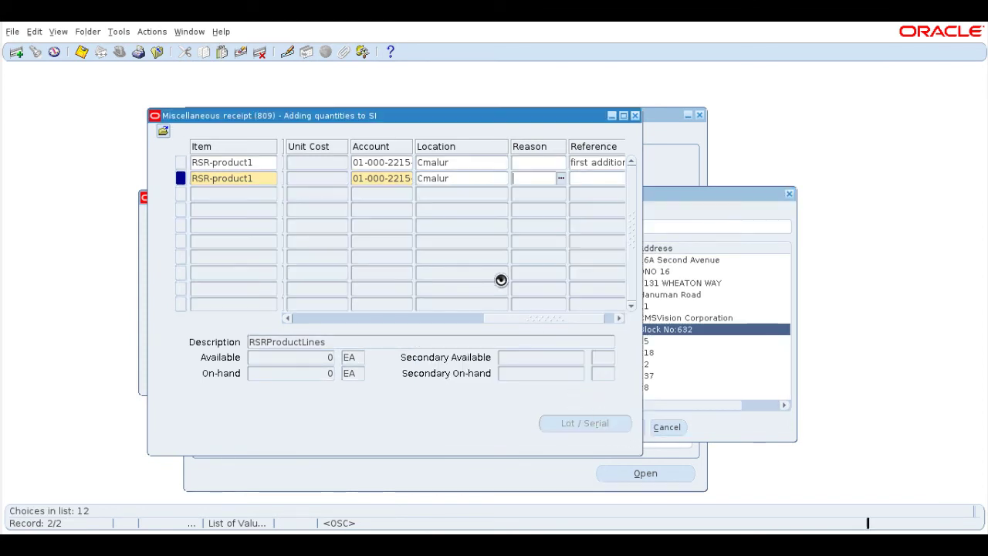
# - Enter the reference "second addition" on the second line and finish that line
pyautogui.click(433, 318)
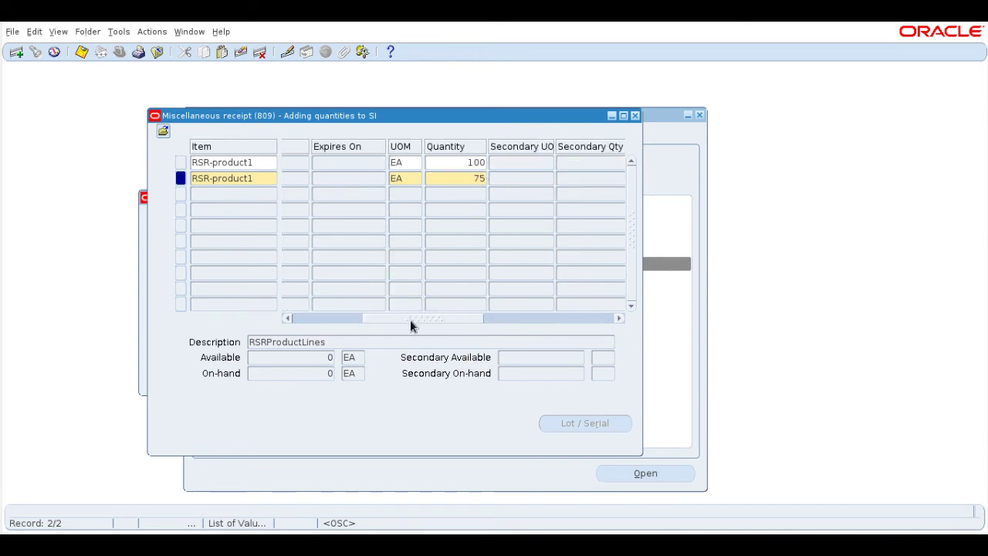
pyautogui.moveTo(410, 320); pyautogui.dragTo(559, 325)
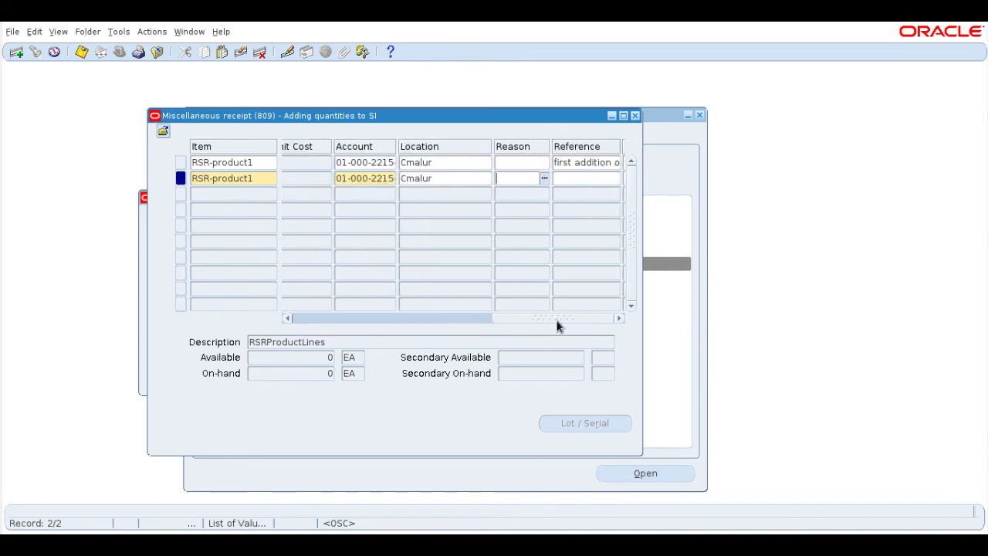
pyautogui.click(551, 181)
pyautogui.write('seco')
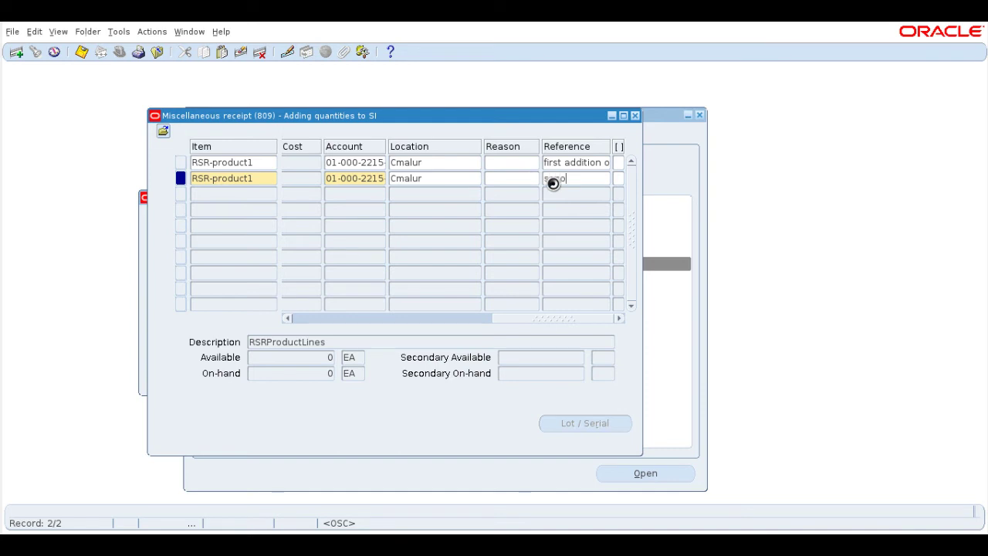
pyautogui.write('nf ')
pyautogui.write('d a')
pyautogui.write('ddition')
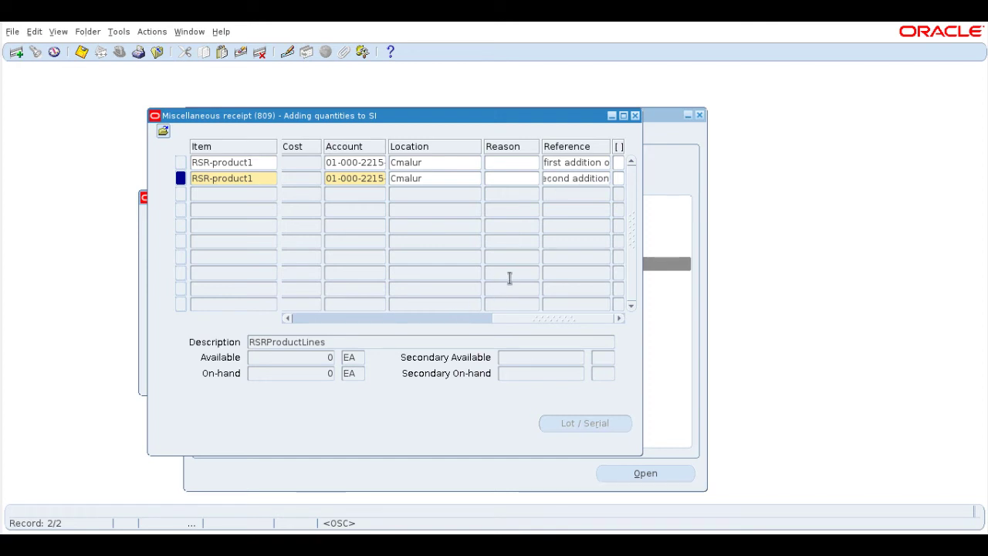
pyautogui.press('Tab')
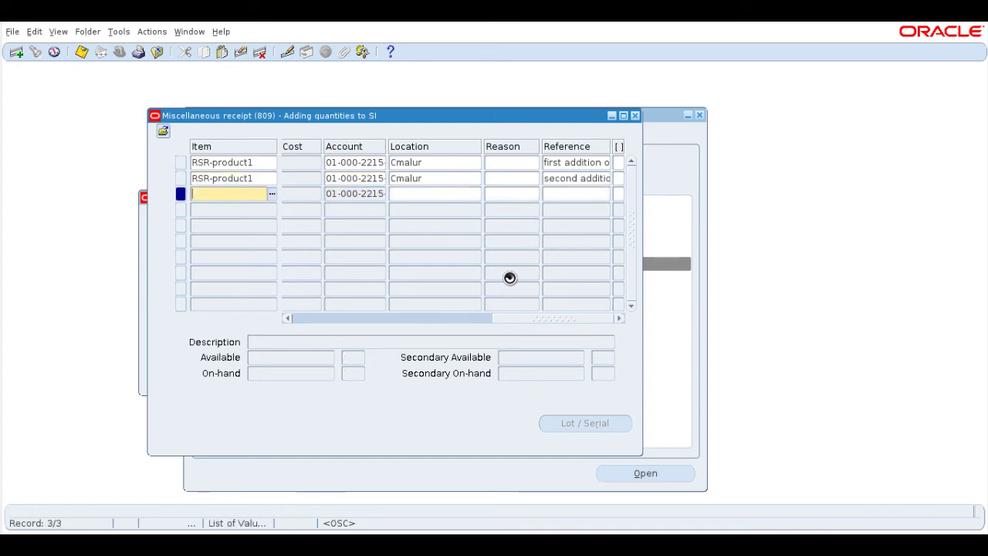
# - Fill the third line with item RSR-product1 by looking up "RSR%", and set its subinventory to RSR_SI3
pyautogui.click(271, 194)
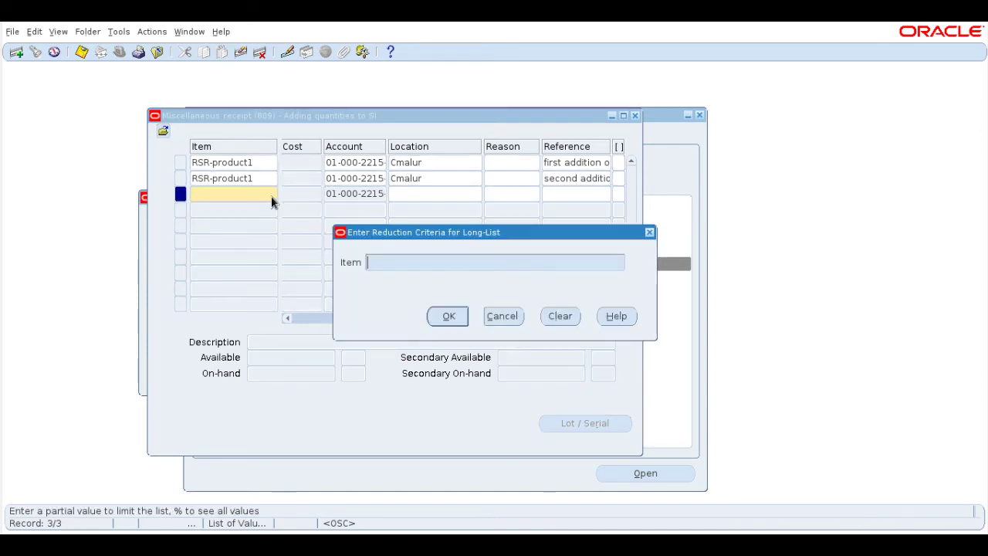
pyautogui.click(496, 318)
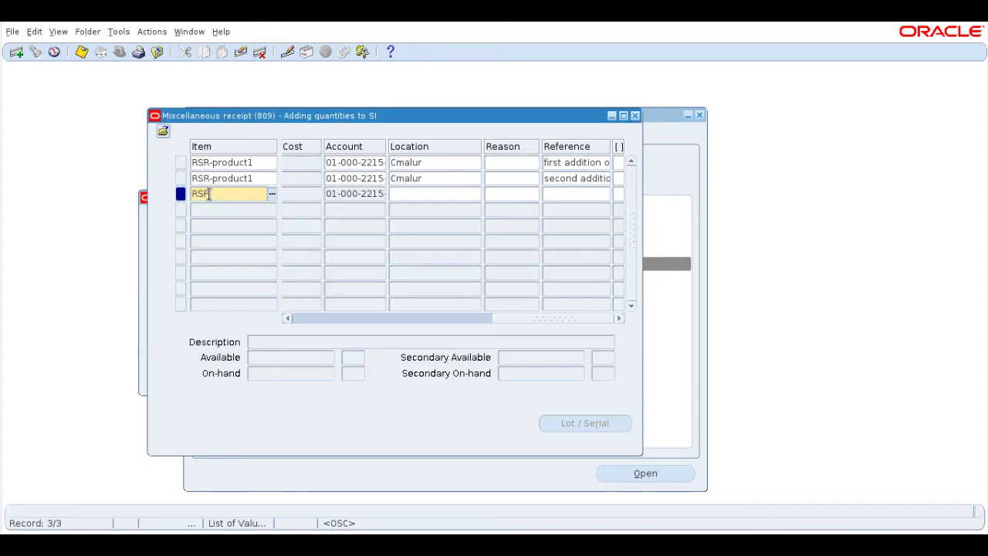
pyautogui.write('%')
pyautogui.press('Tab')
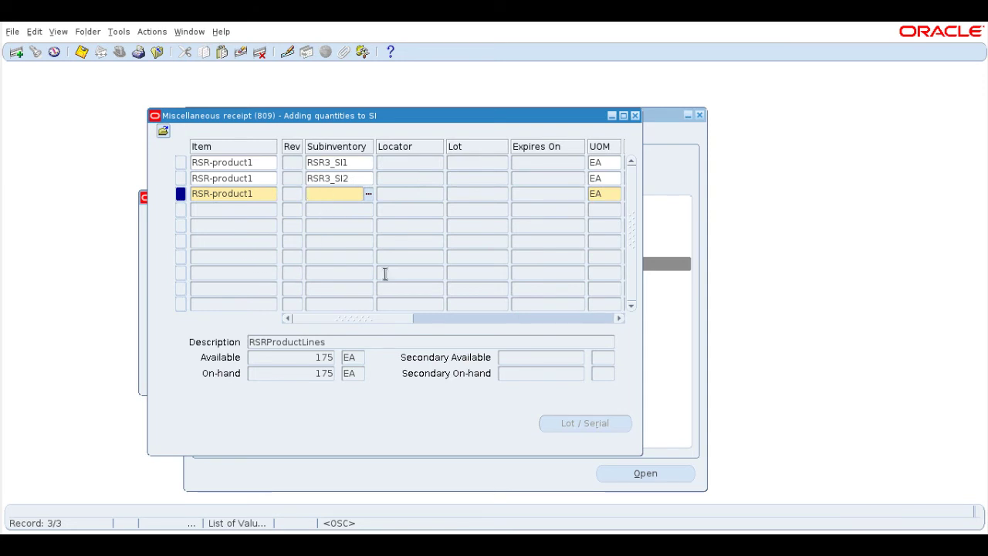
pyautogui.click(367, 197)
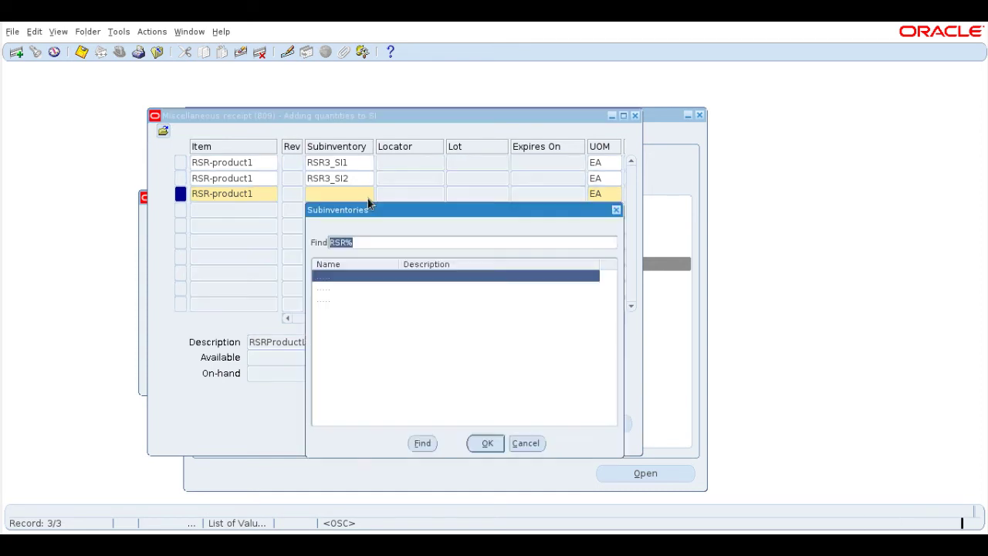
pyautogui.click(335, 299)
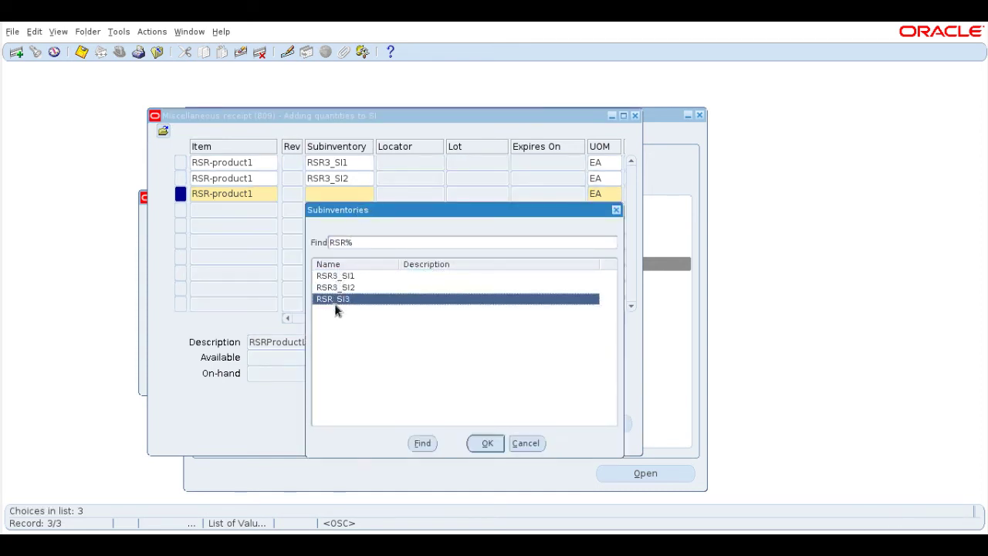
pyautogui.click(484, 445)
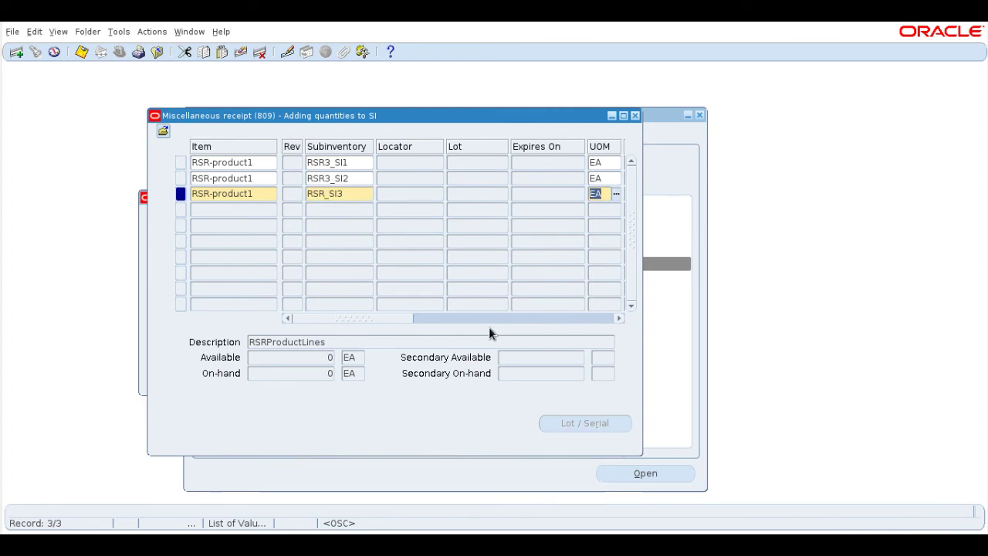
# - Set the quantity of the third RSR-product1 line to 68
pyautogui.moveTo(358, 318); pyautogui.dragTo(434, 319)
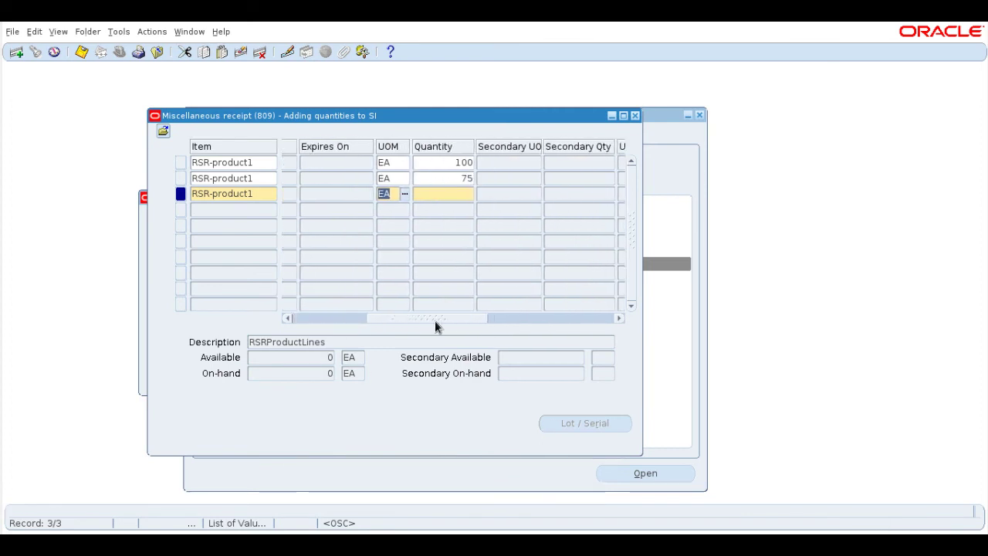
pyautogui.click(437, 197)
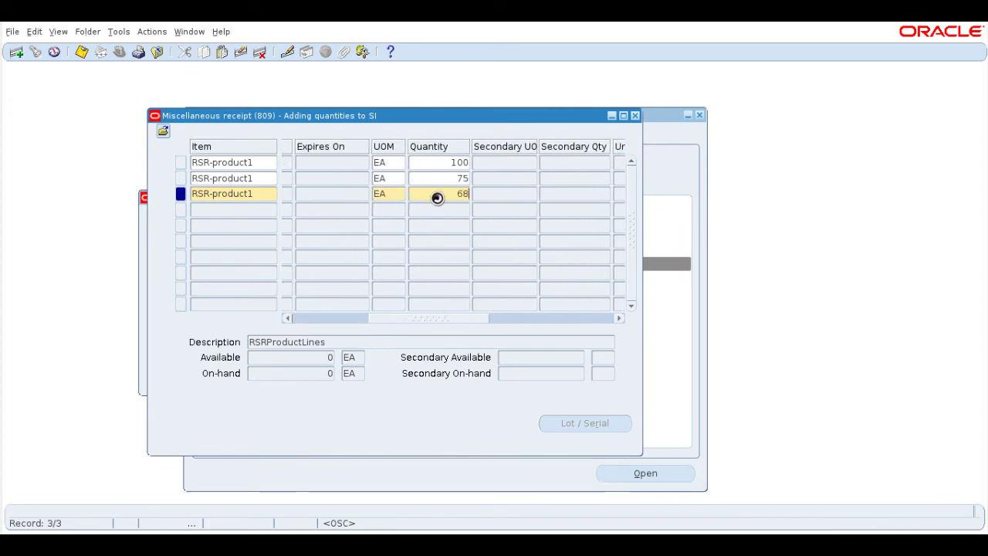
pyautogui.write('68')
# - Assign location Cmalur to the third line and enter the reference "3Rd addition"
pyautogui.moveTo(416, 318); pyautogui.dragTo(543, 320)
pyautogui.click(437, 195)
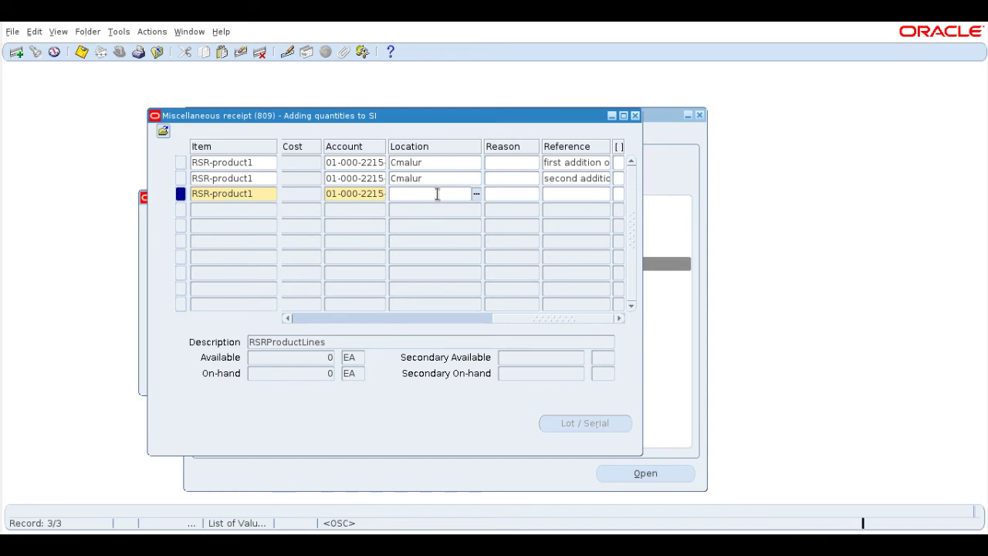
pyautogui.click(575, 195)
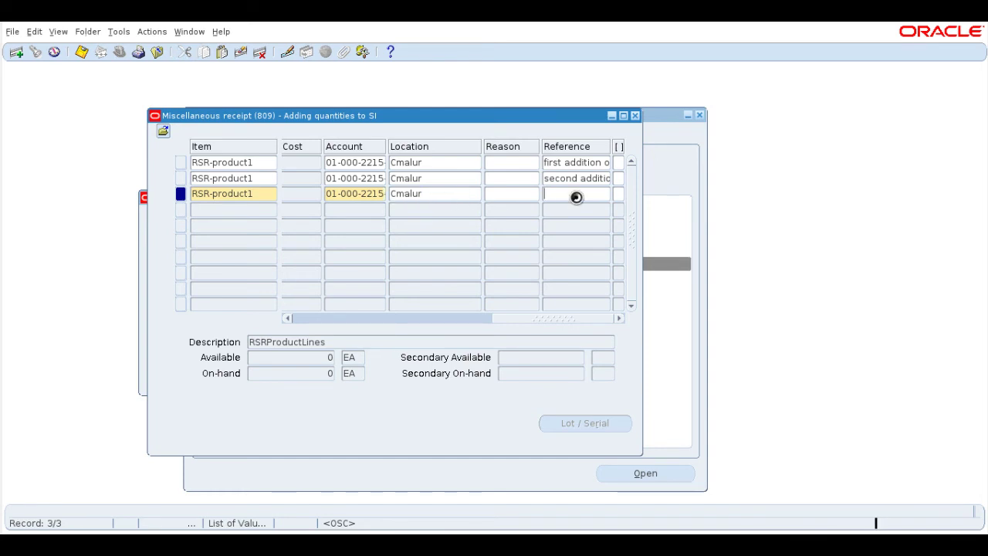
pyautogui.write('3Rd addition')
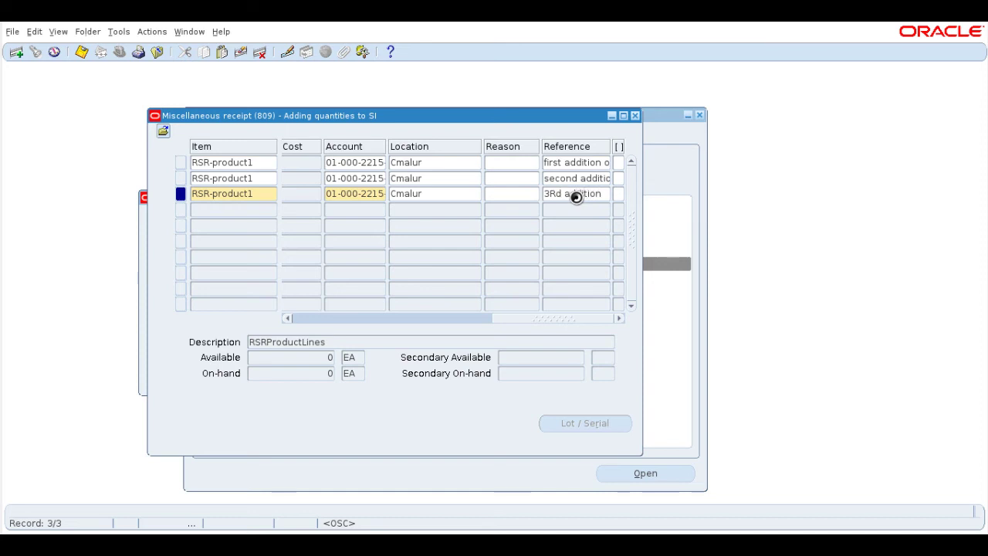
# - Save the three miscellaneous receipt lines and move the lines window aside to uncover the transaction header
pyautogui.click(446, 318)
pyautogui.moveTo(408, 319); pyautogui.dragTo(237, 319)
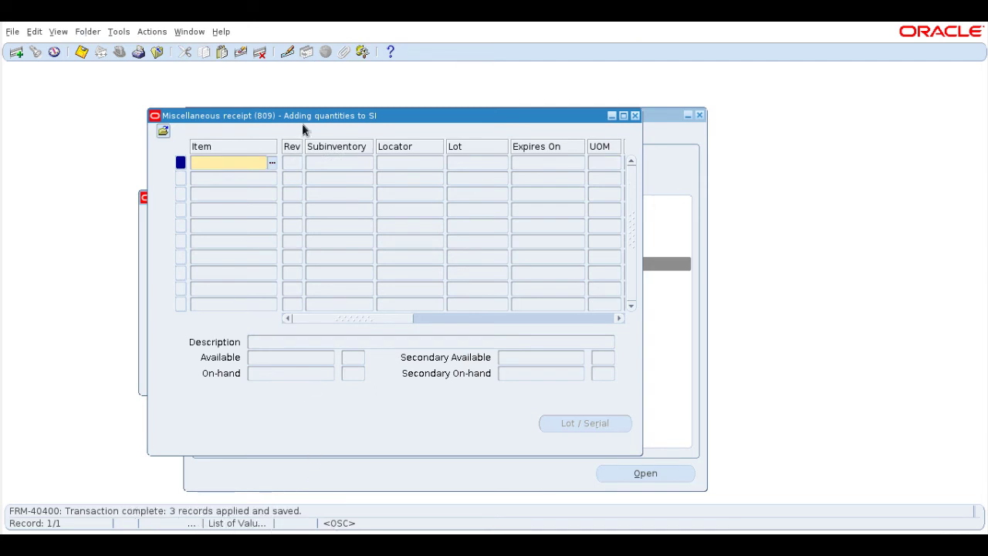
pyautogui.moveTo(412, 117); pyautogui.dragTo(514, 122)
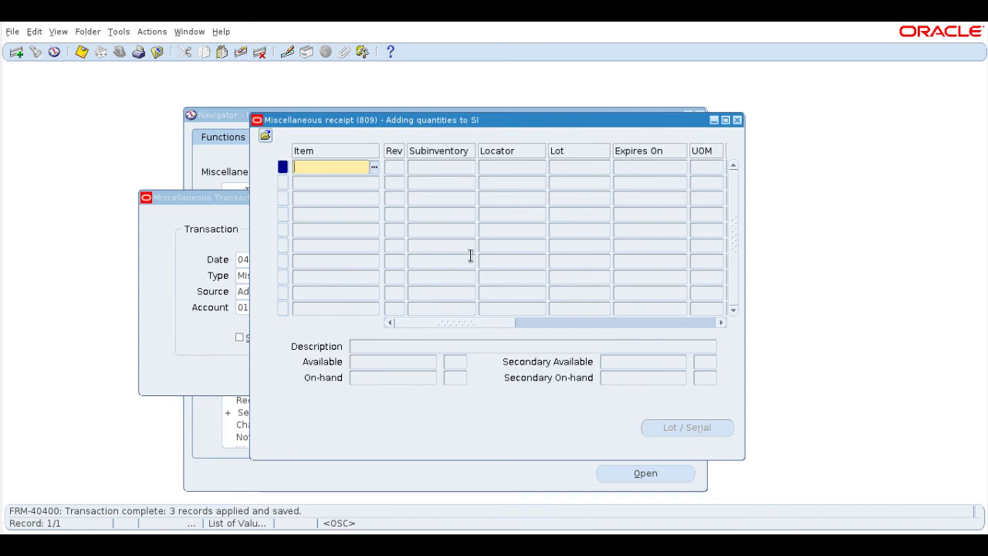
# - Close the miscellaneous transaction windows, collapse the Navigator tree, and open the On-hand Quantity query under On-hand, Availability
pyautogui.press('F4')
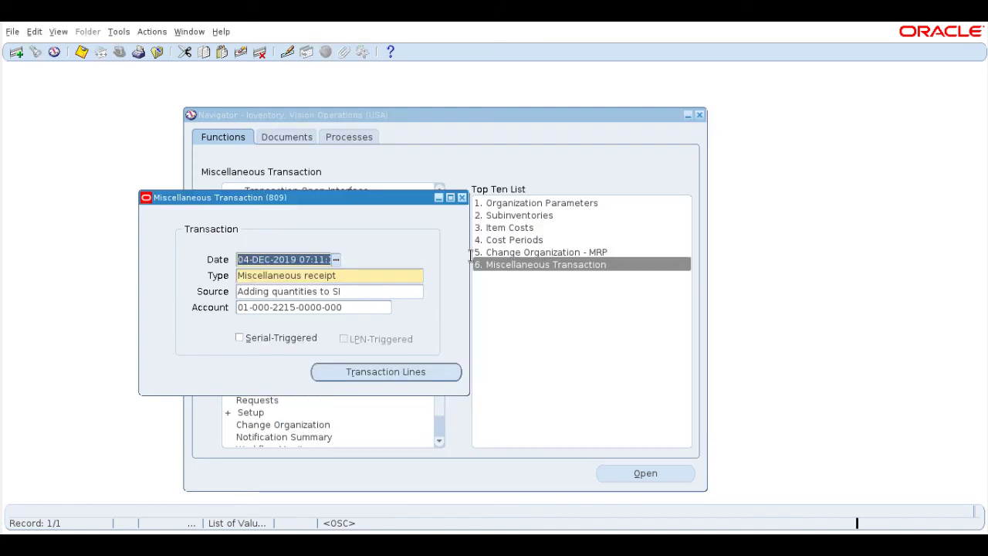
pyautogui.press('F4')
pyautogui.click(210, 303)
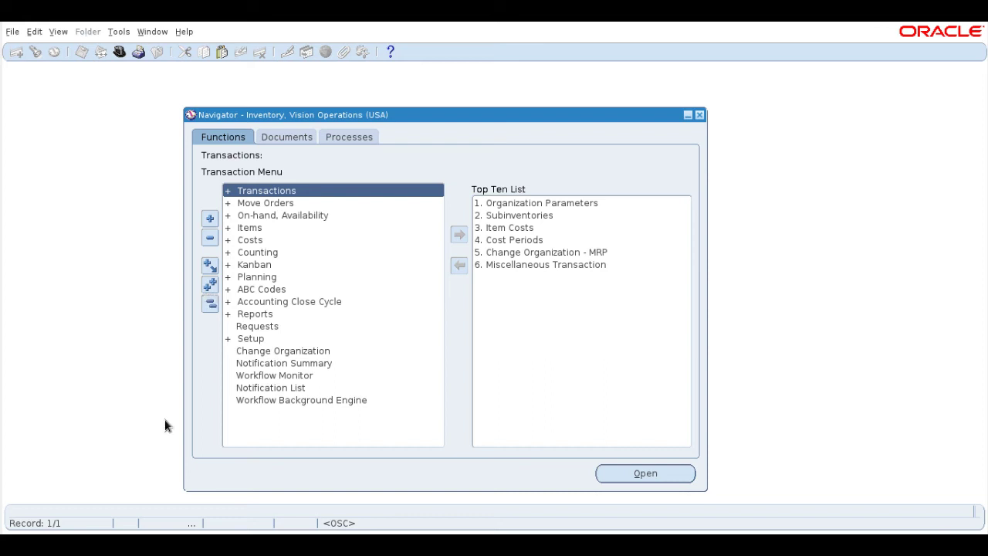
pyautogui.click(282, 215)
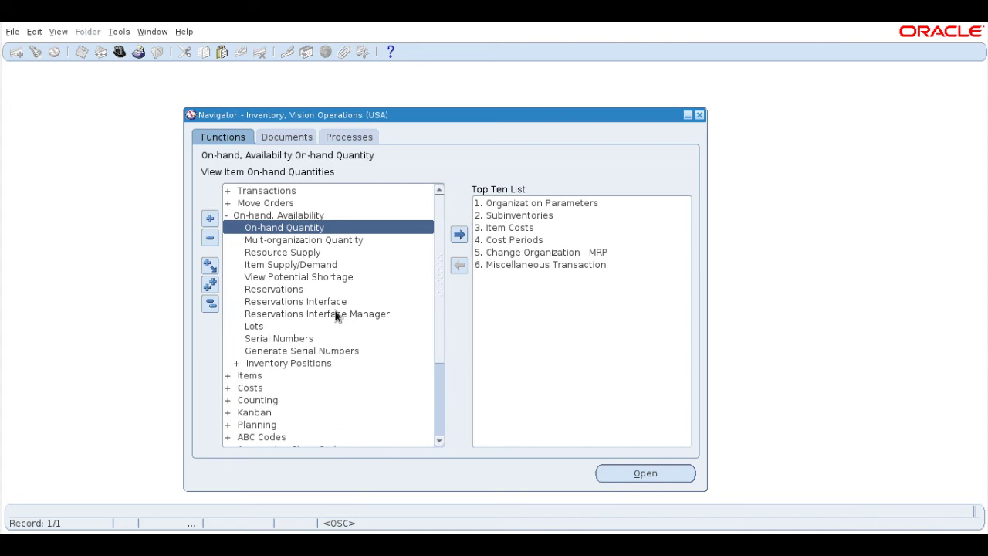
pyautogui.press('Return')
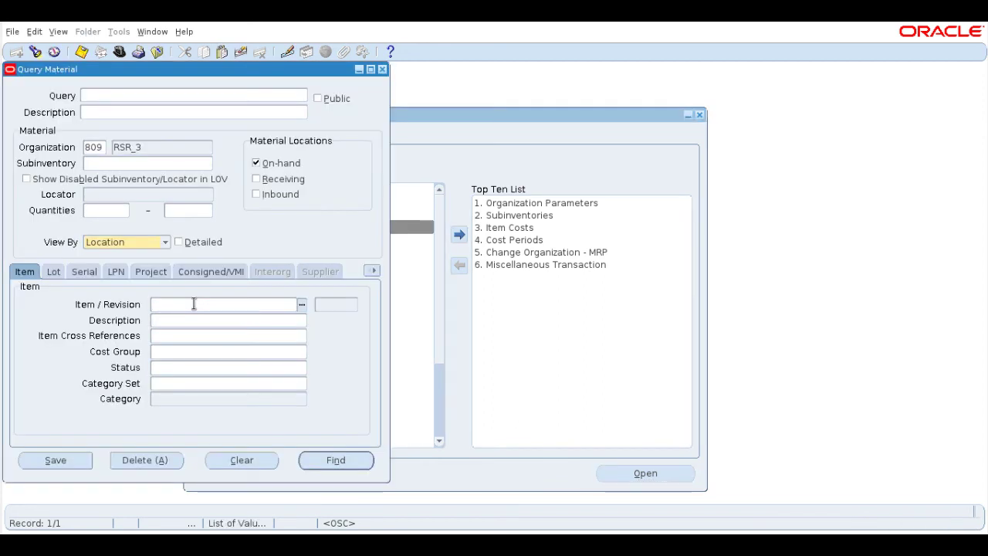
# - Query the on-hand material for item RSR-product1, looking the item up with "RSR%"
pyautogui.click(194, 304)
pyautogui.write('RSR%')
pyautogui.press('Tab')
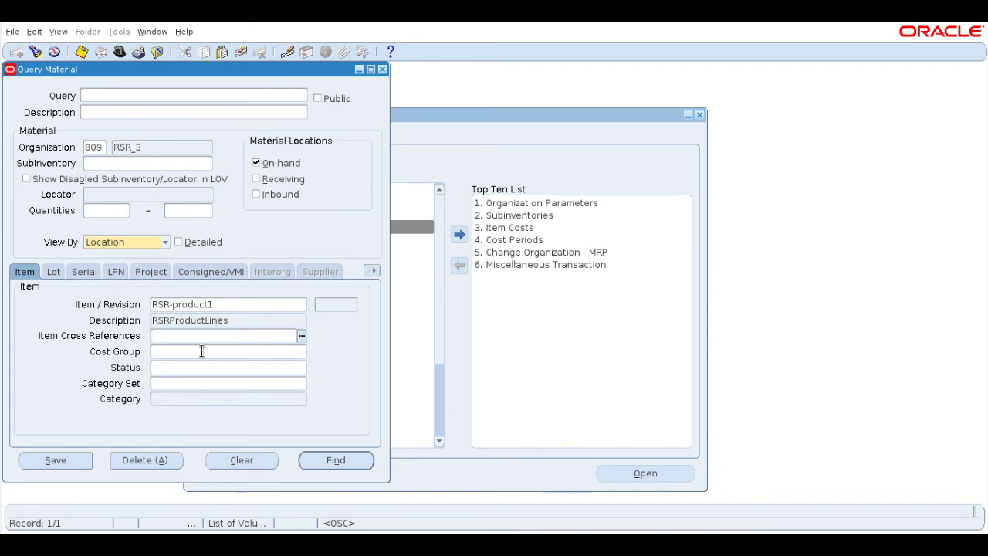
pyautogui.click(326, 457)
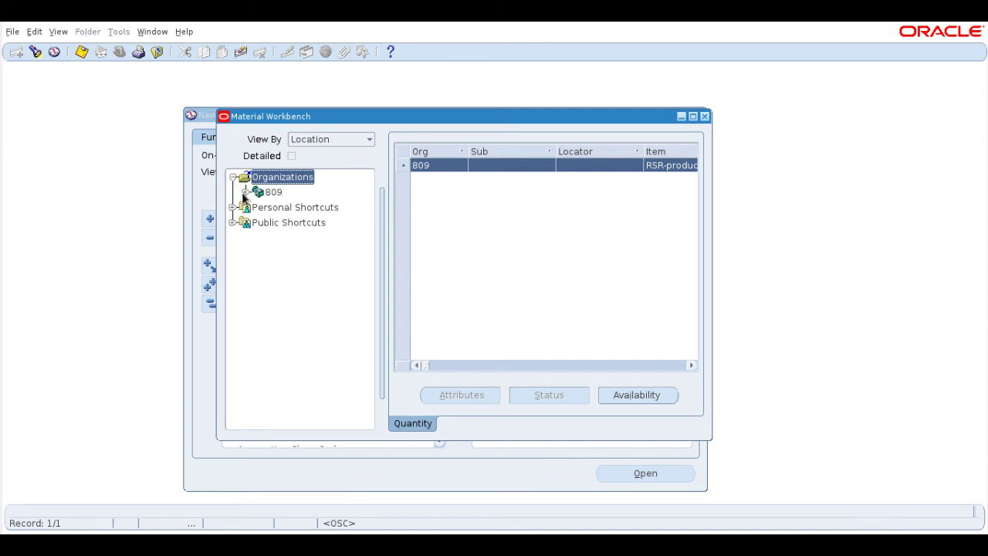
# - Expand organization 809 down to its on-hand subinventories and list the RSR-product1 rows held in them
pyautogui.click(244, 193)
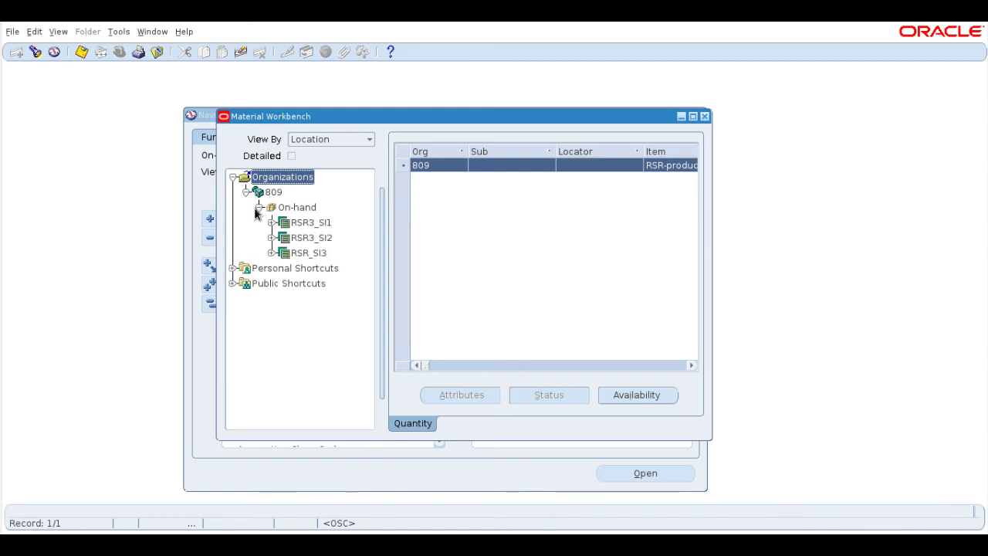
pyautogui.click(296, 207)
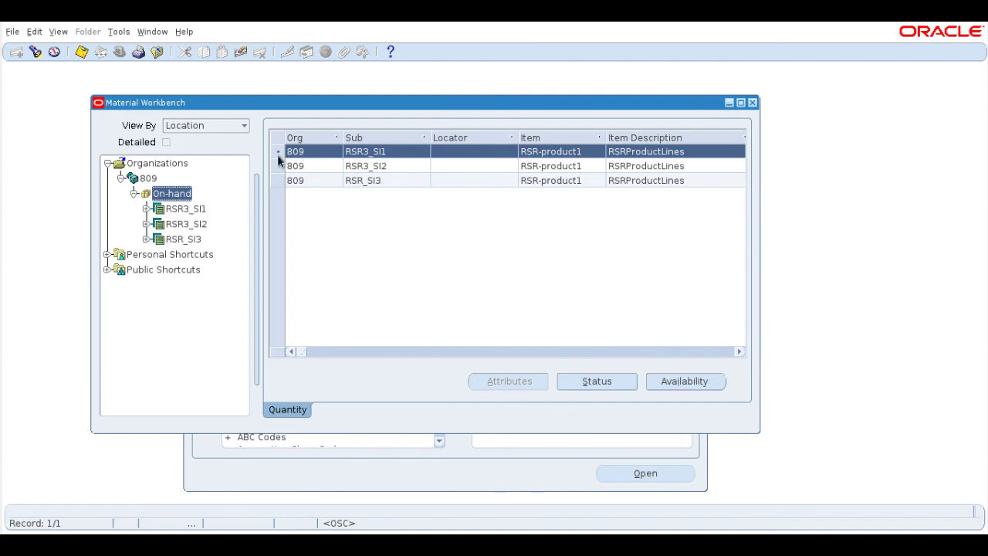
pyautogui.click(321, 165)
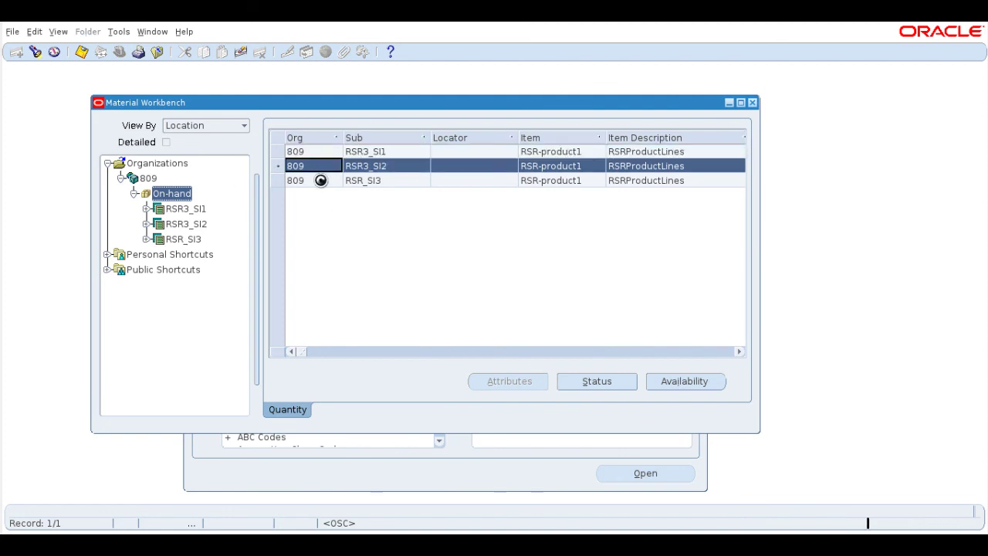
# - Check the availability details of RSR-product1 in subinventory RSR_SI3, including the total primary quantity, and close them
pyautogui.click(320, 180)
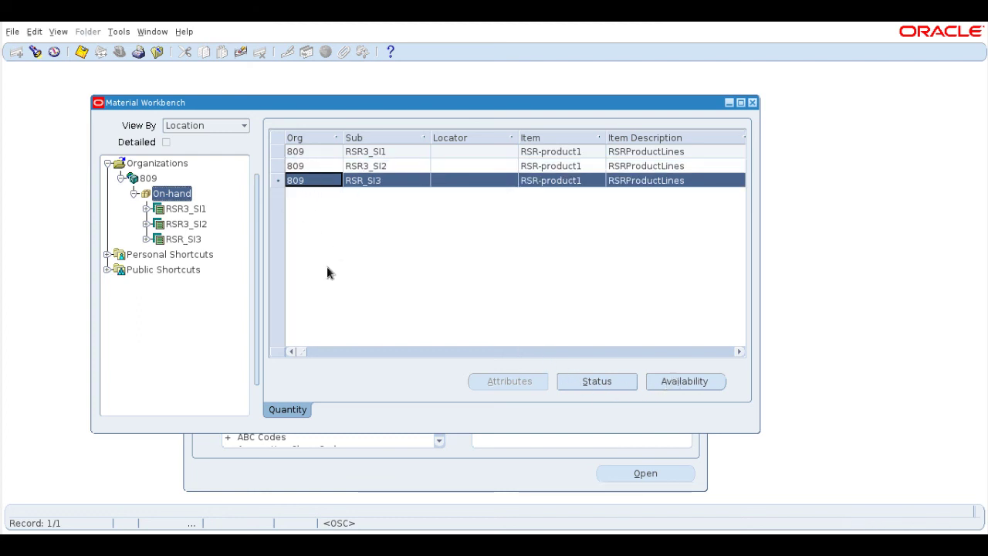
pyautogui.click(680, 383)
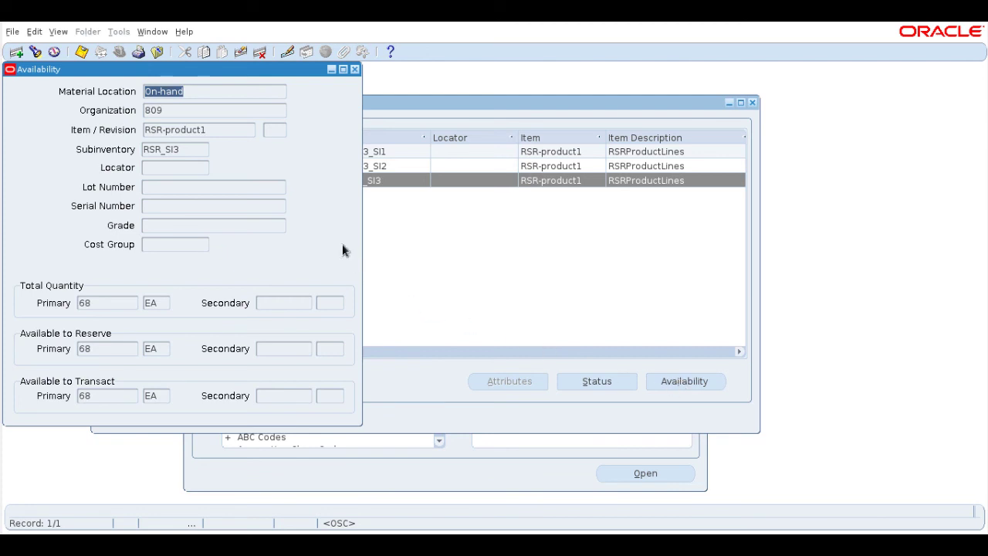
pyautogui.moveTo(140, 74); pyautogui.dragTo(670, 150)
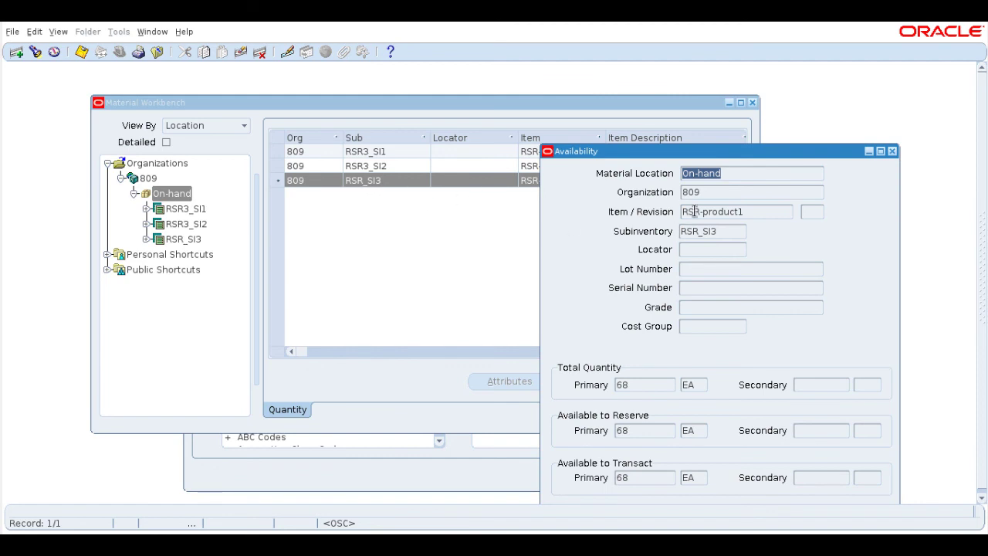
pyautogui.click(632, 385)
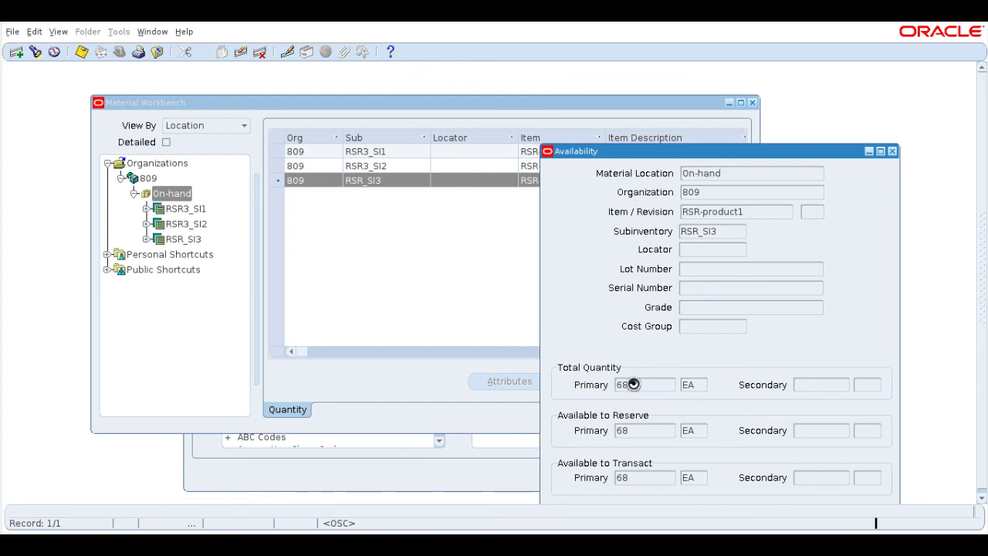
pyautogui.doubleClick(633, 384)
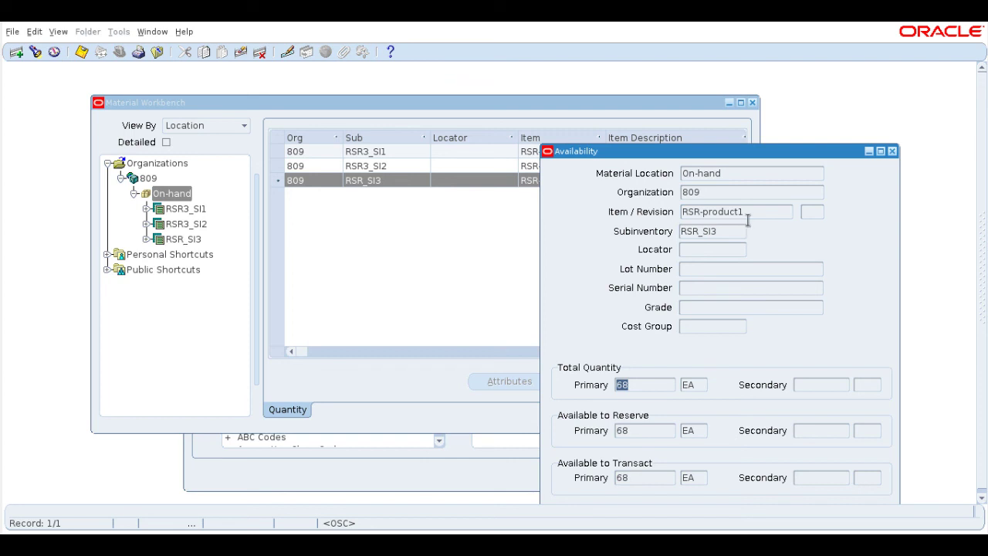
pyautogui.click(707, 237)
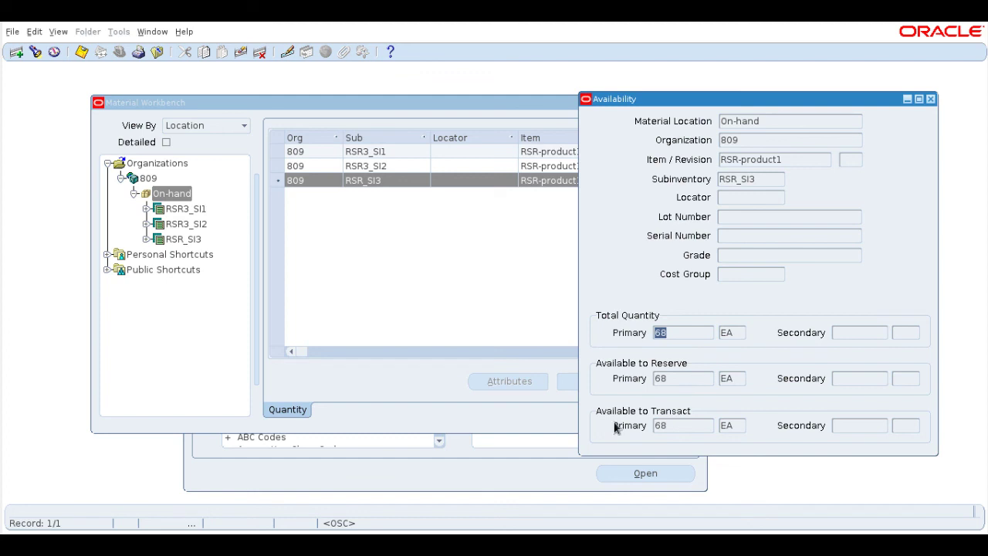
pyautogui.click(931, 99)
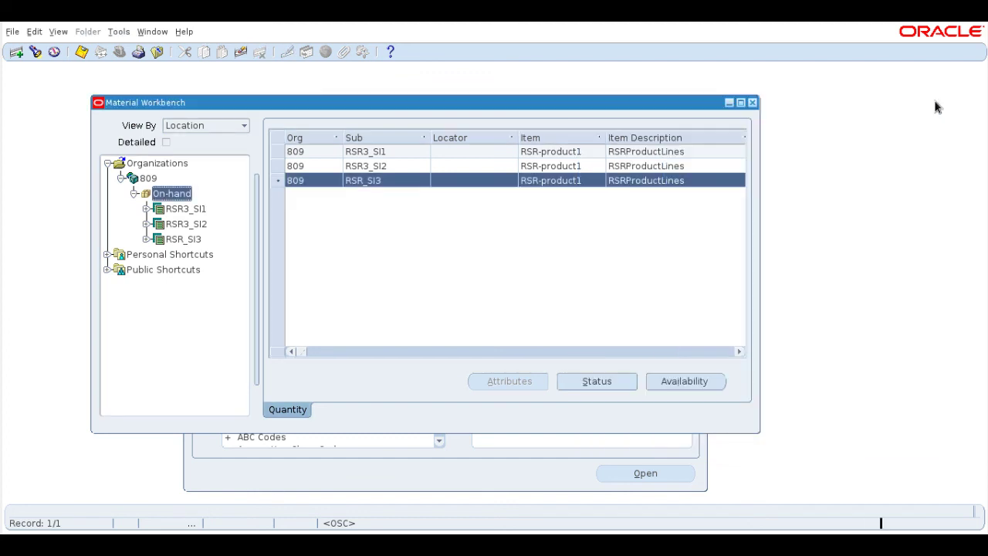
# - Check the availability quantities of RSR-product1 in subinventories RSR3_SI1 and RSR3_SI2, closing the details when done
pyautogui.click(314, 152)
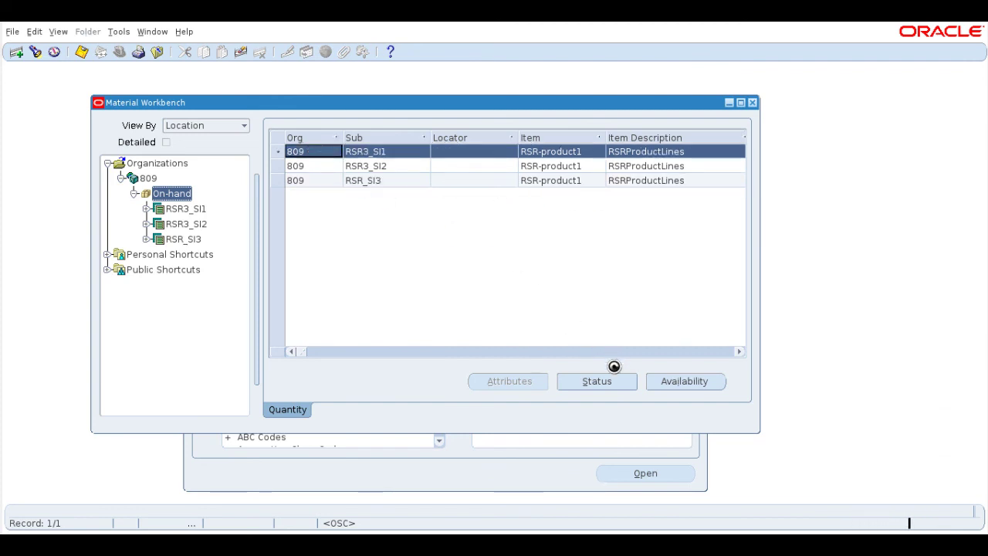
pyautogui.click(676, 384)
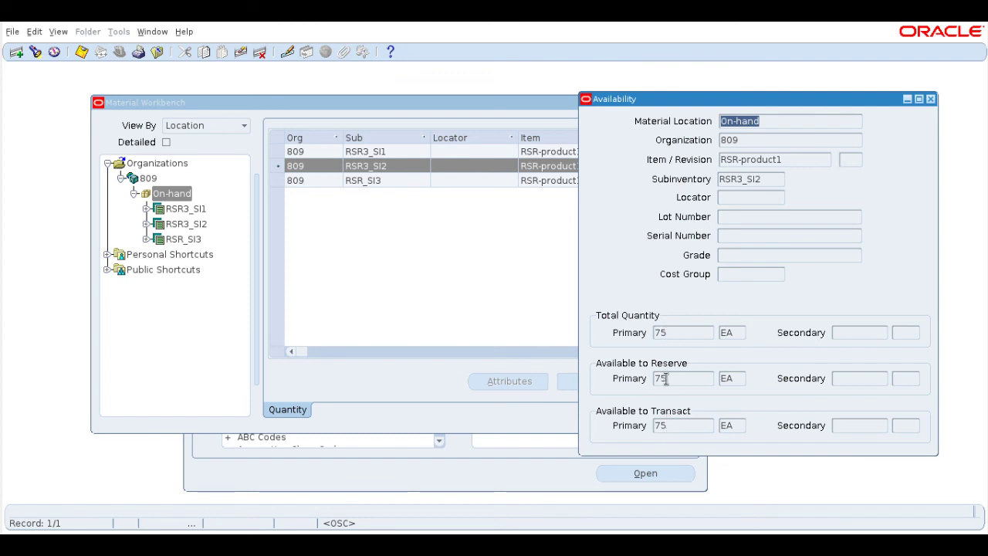
pyautogui.click(930, 100)
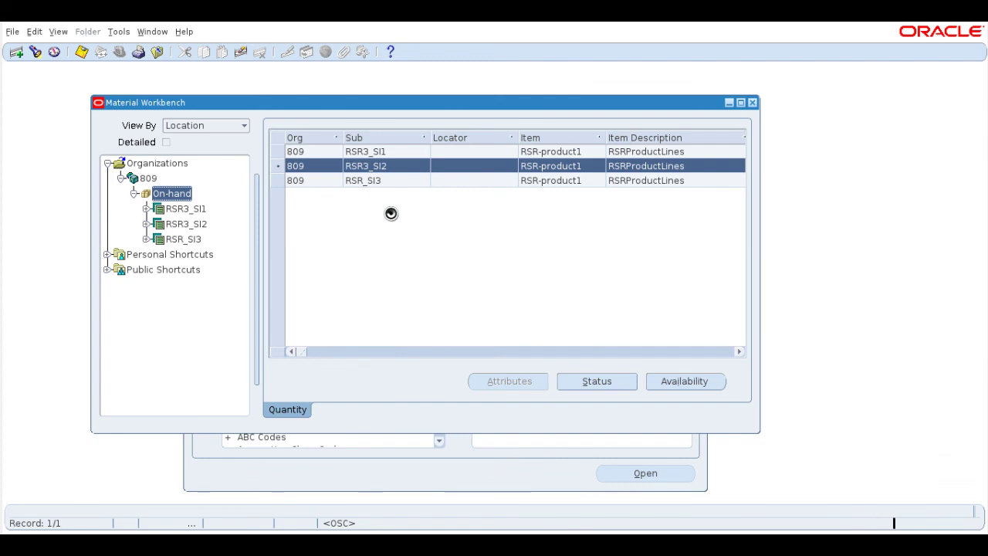